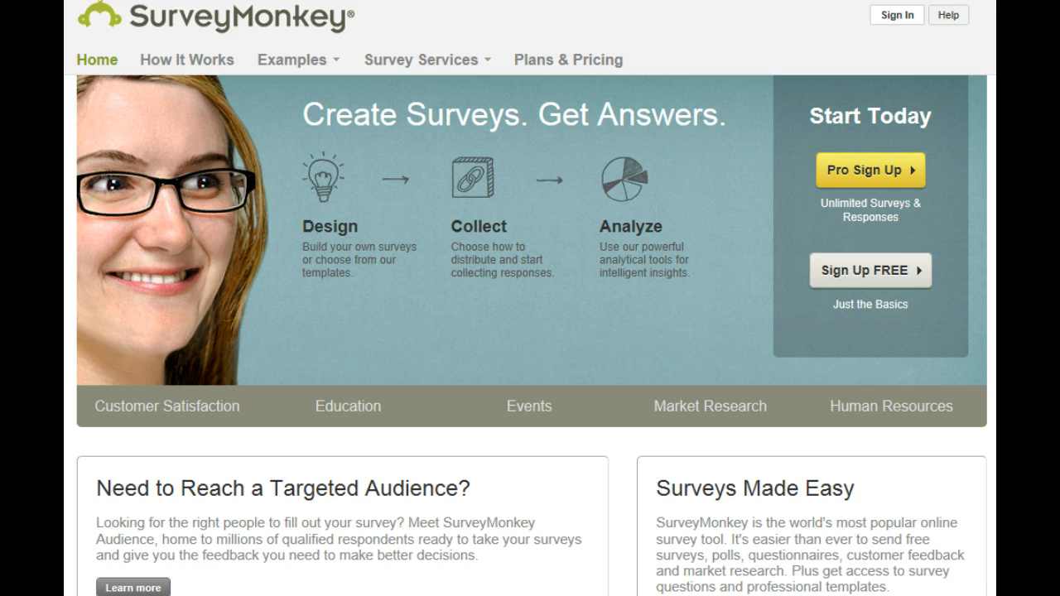
{"action": "left_click", "coordinate": [549, 61]}
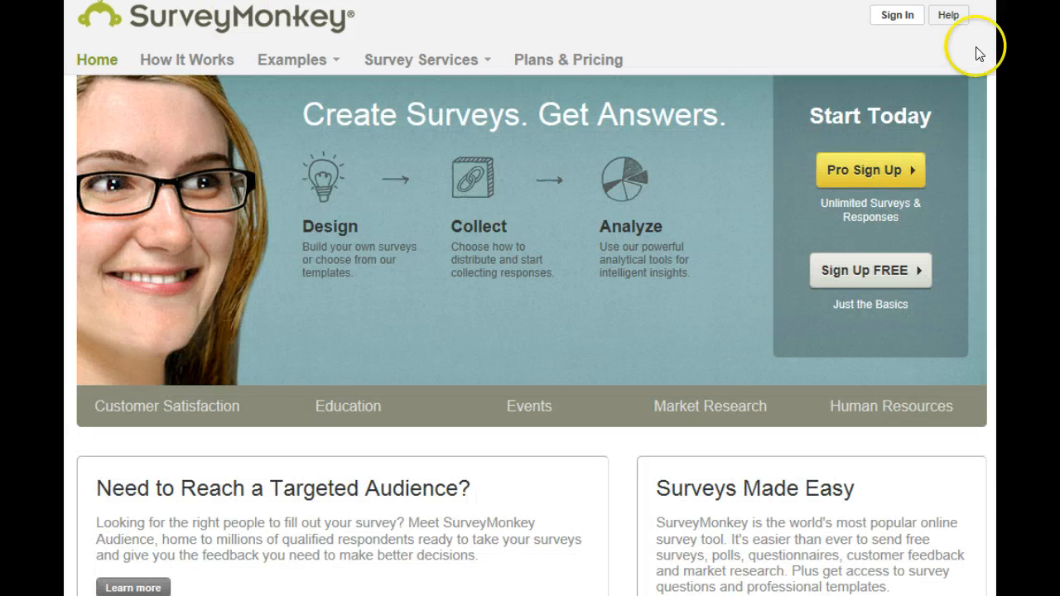
Step: Sign in to the existing account by entering the account username and password
{"action": "left_click", "coordinate": [897, 17]}
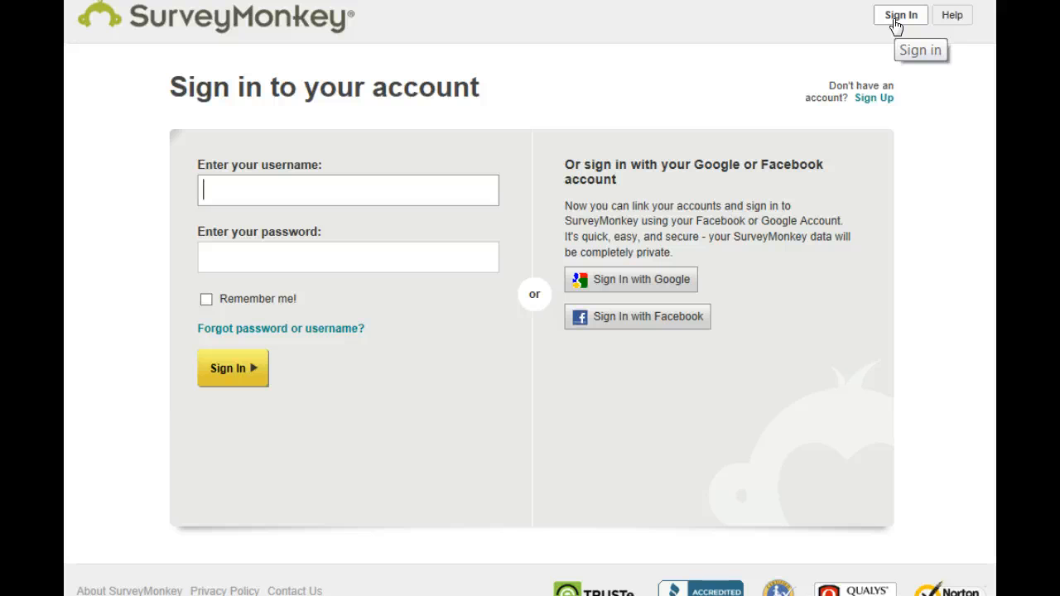
{"action": "type", "text": "Mom"}
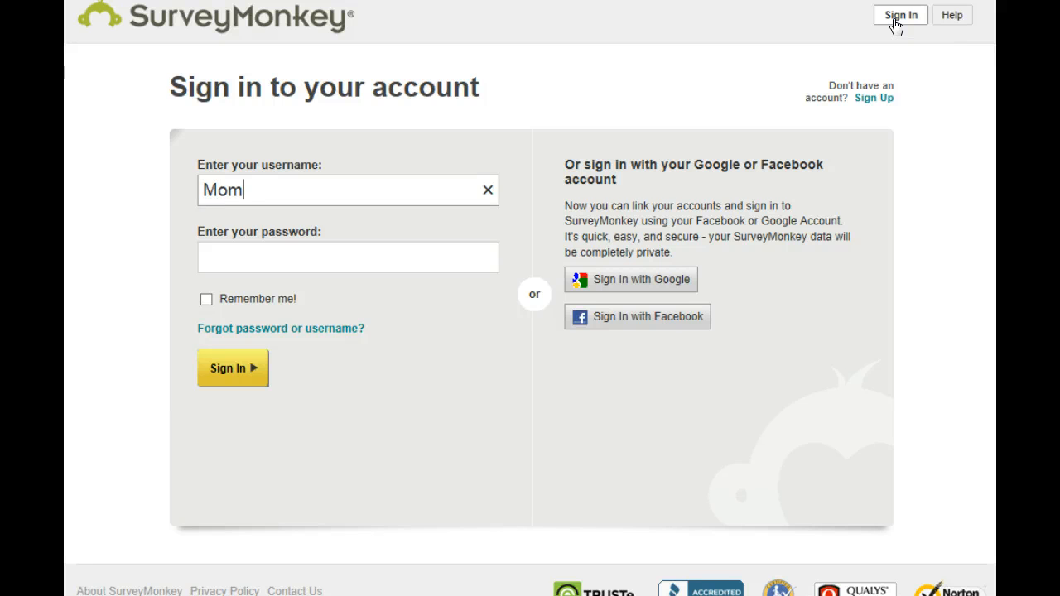
{"action": "type", "text": "inator37"}
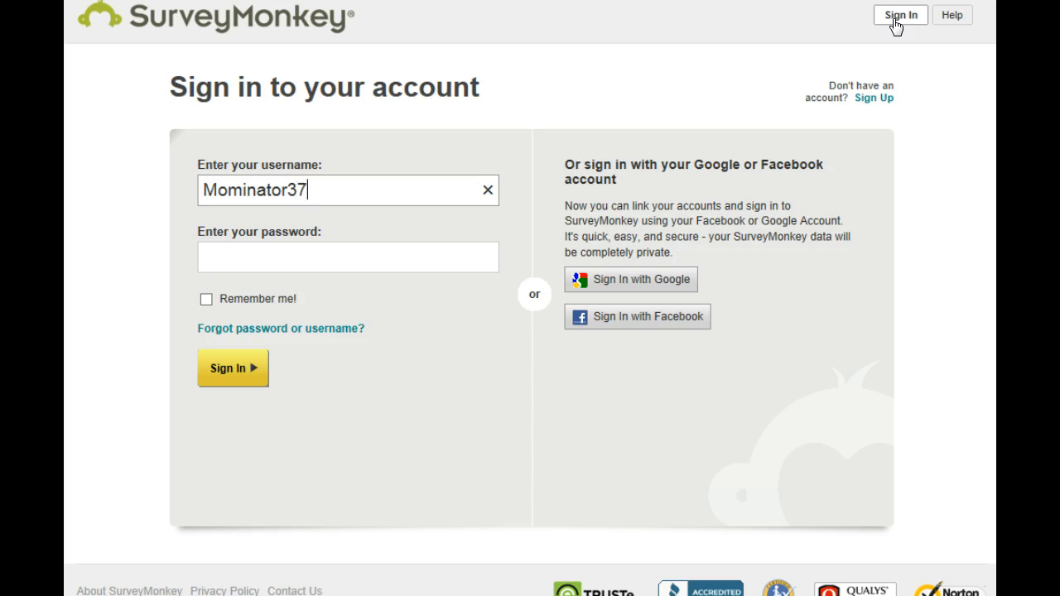
{"action": "left_click", "coordinate": [275, 256]}
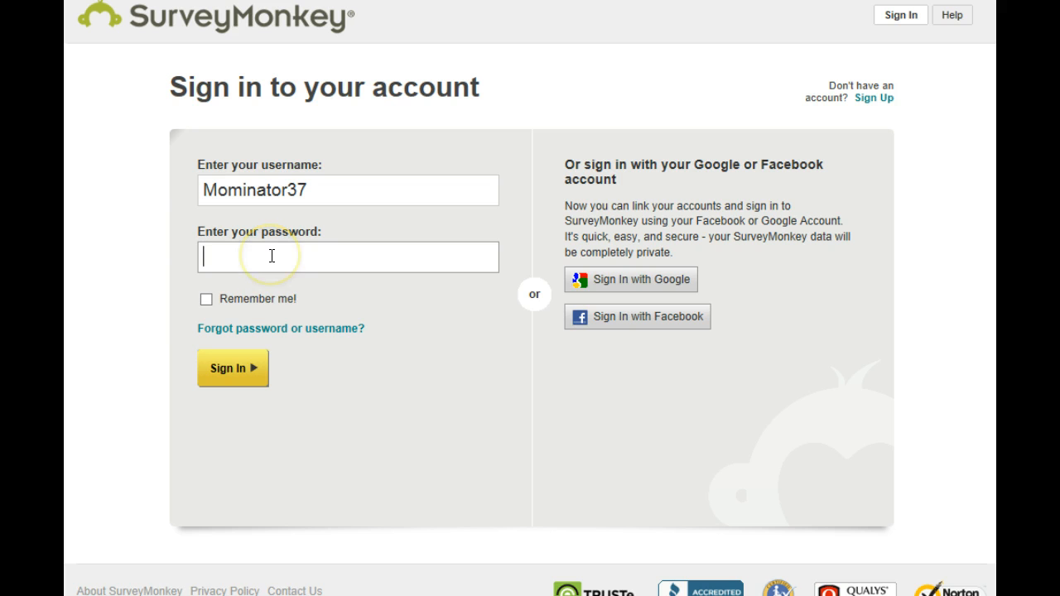
{"action": "type", "text": "•••••"}
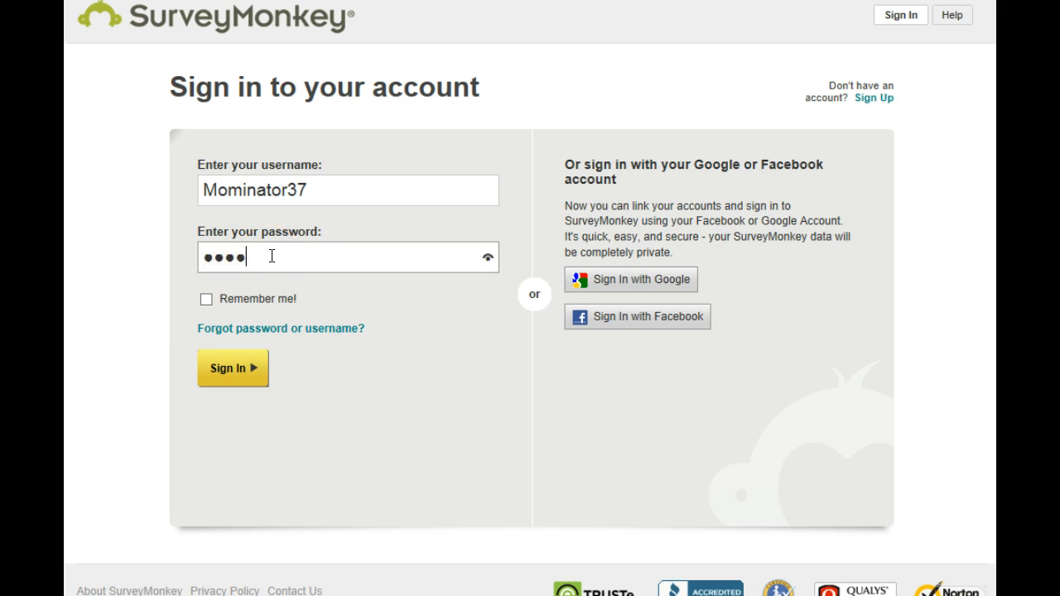
{"action": "type", "text": "•••"}
{"action": "left_click", "coordinate": [239, 367]}
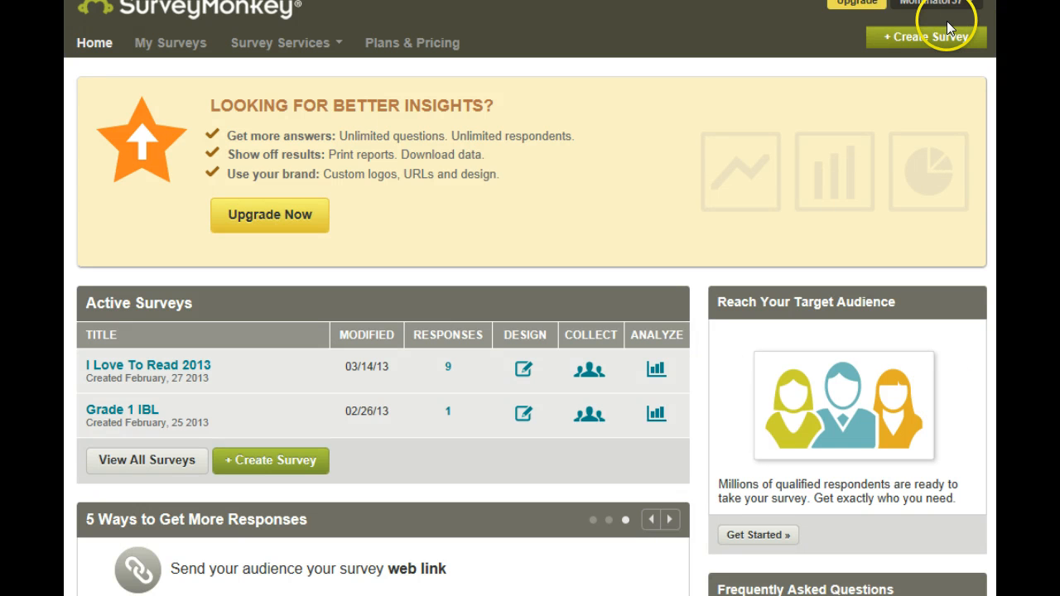
Step: Create a new survey titled "Animals" and continue to its design page
{"action": "left_click", "coordinate": [927, 42]}
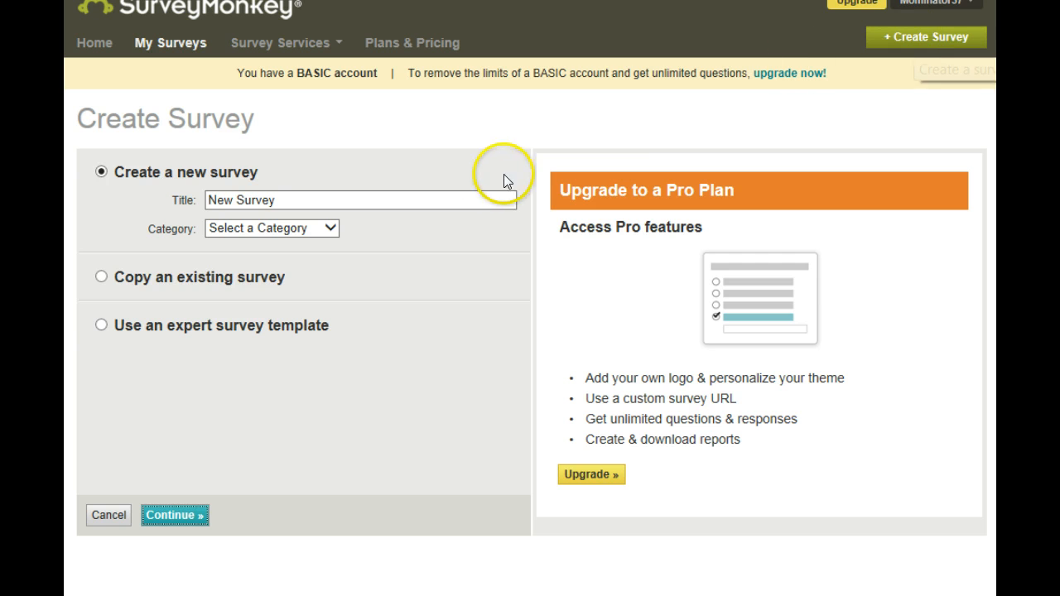
{"action": "left_click", "coordinate": [289, 199]}
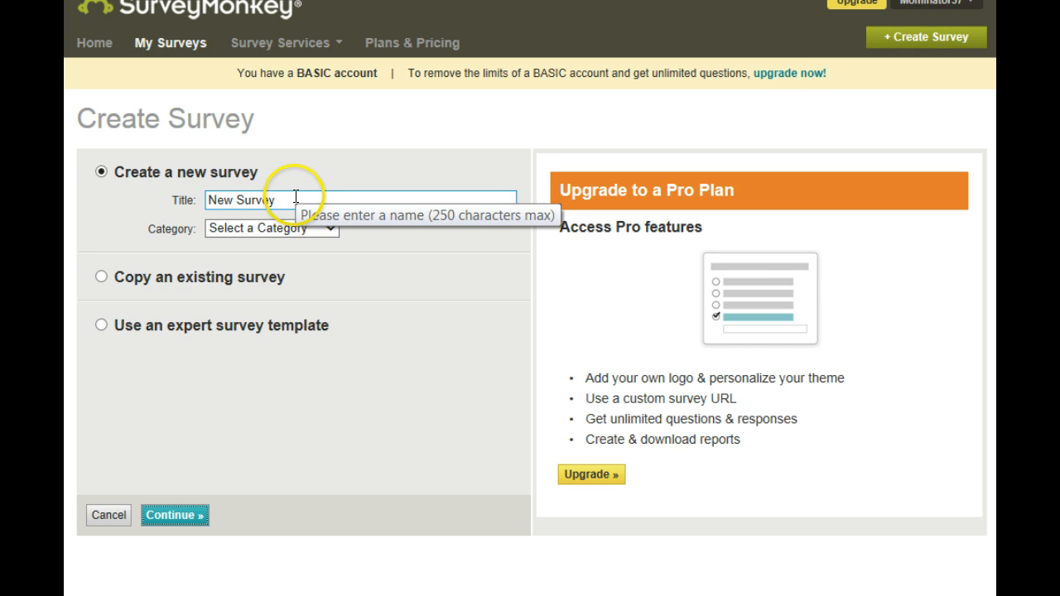
{"action": "left_click", "coordinate": [289, 198]}
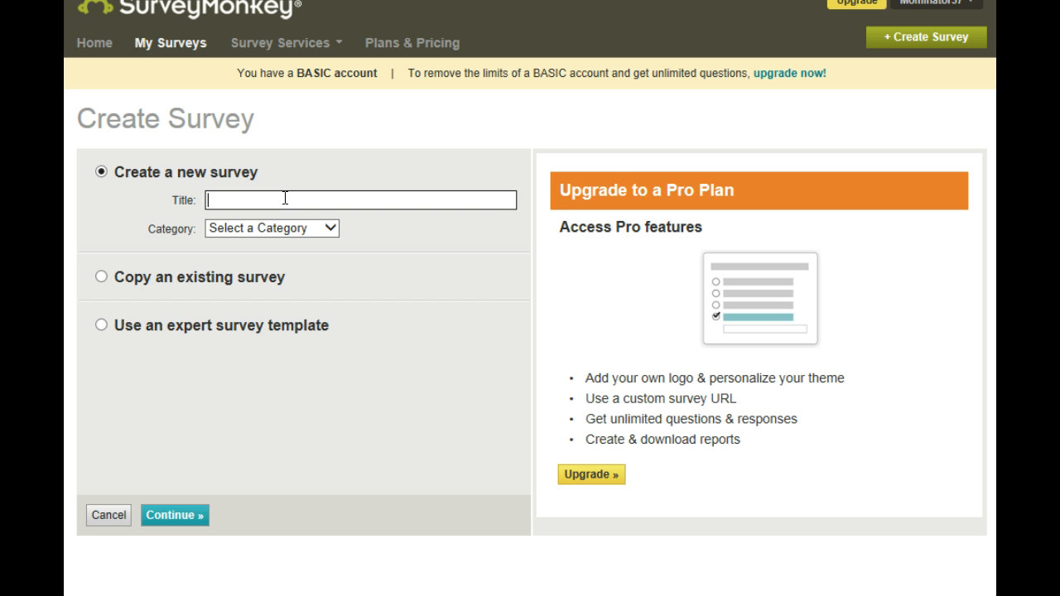
{"action": "type", "text": "Animals"}
{"action": "left_click", "coordinate": [330, 230]}
{"action": "left_click", "coordinate": [187, 518]}
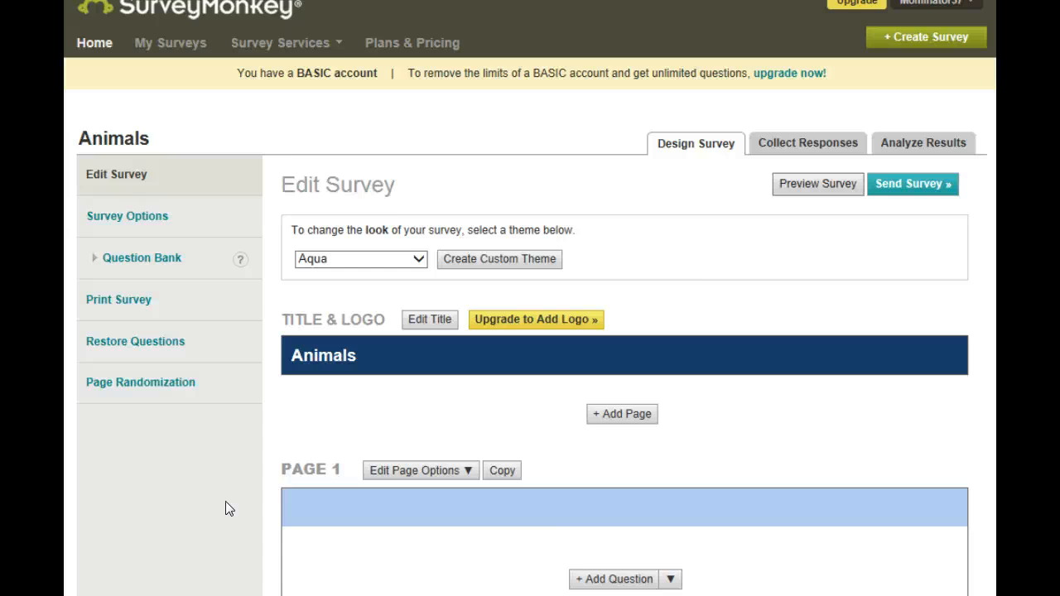
Step: Add a question to page 1 with the text "What kind of animal are you?" and dismiss the suggested questions
{"action": "scroll", "coordinate": [225, 501], "scroll_direction": "down", "scroll_amount": 1}
{"action": "scroll", "coordinate": [226, 501], "scroll_direction": "down", "scroll_amount": 1}
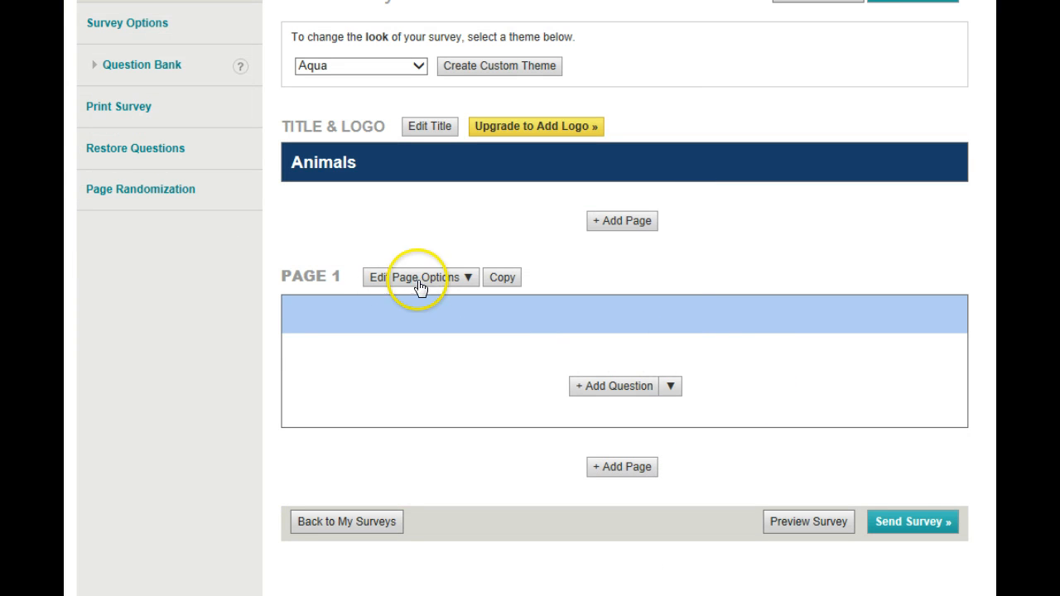
{"action": "left_click", "coordinate": [627, 389]}
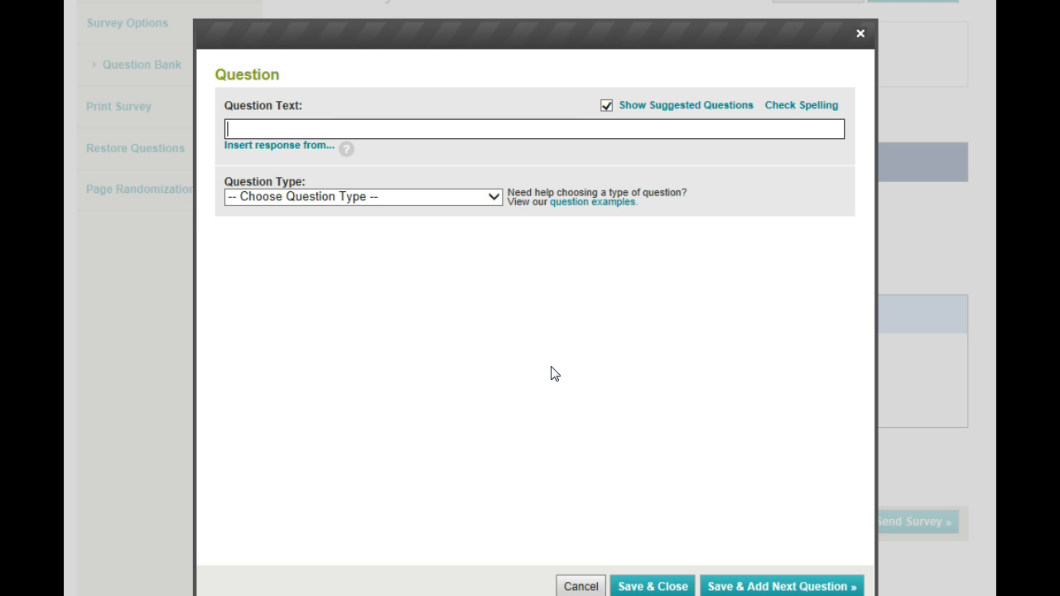
{"action": "type", "text": "What kind o"}
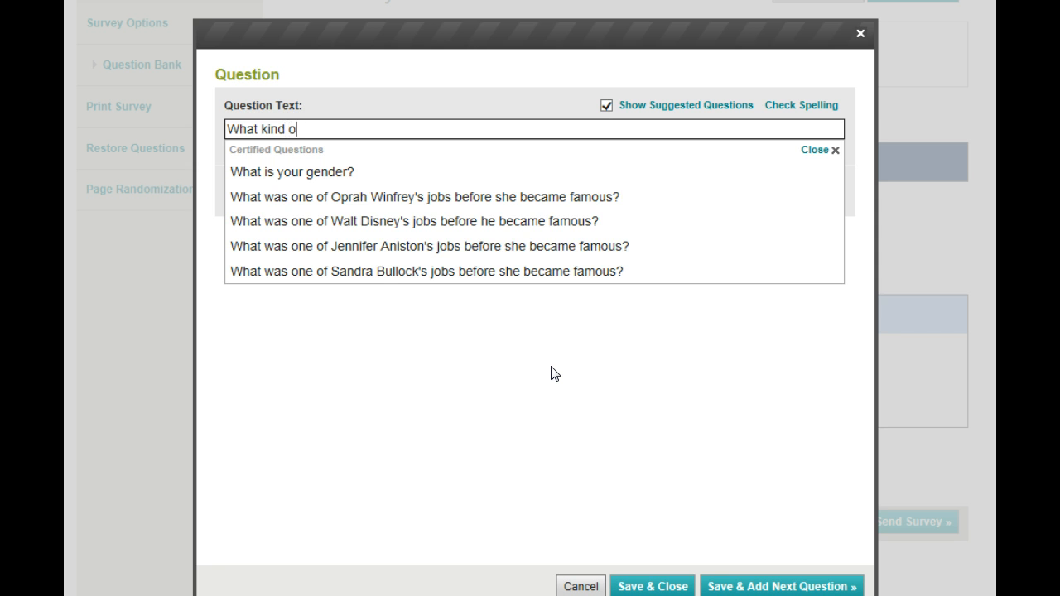
{"action": "type", "text": "f ani"}
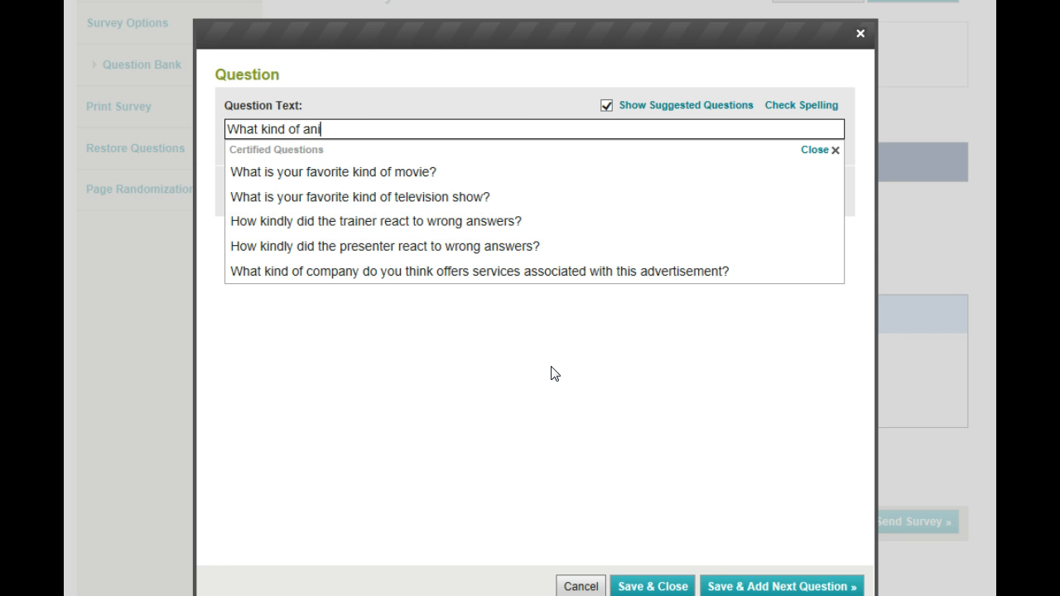
{"action": "type", "text": "mal are "}
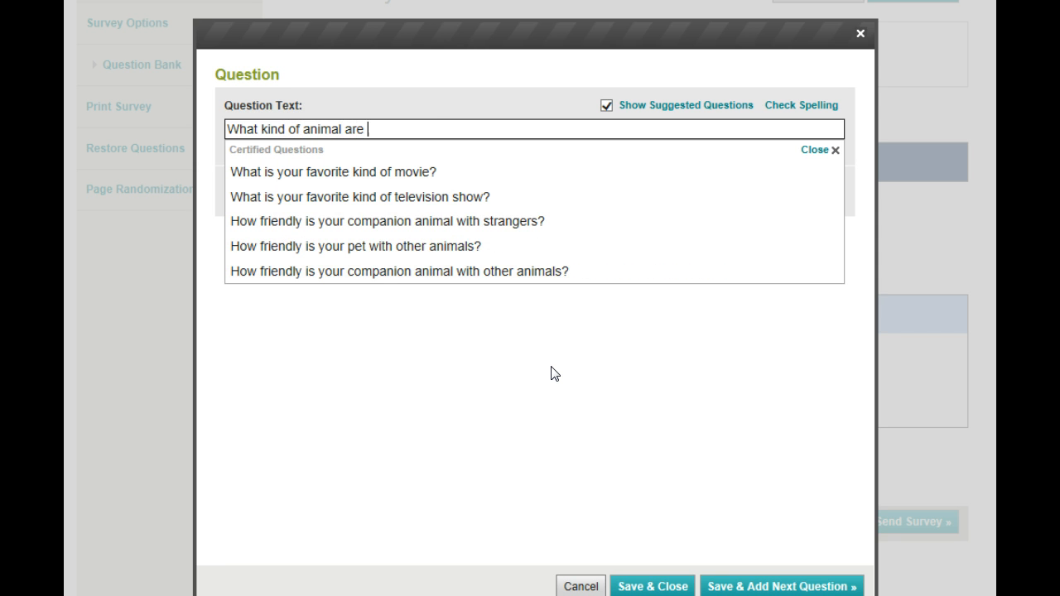
{"action": "type", "text": "you?"}
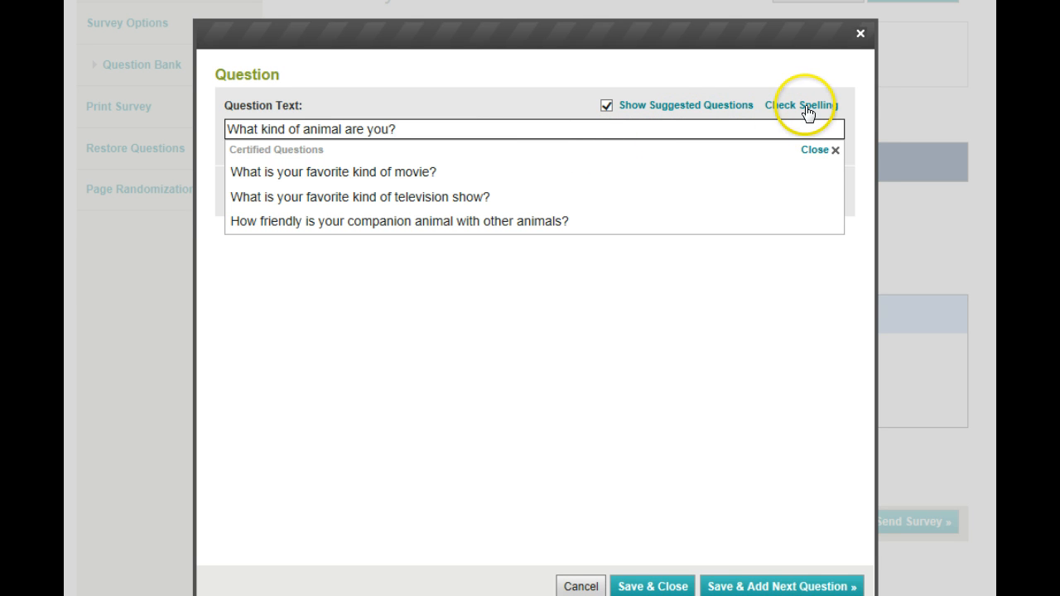
{"action": "left_click", "coordinate": [814, 152]}
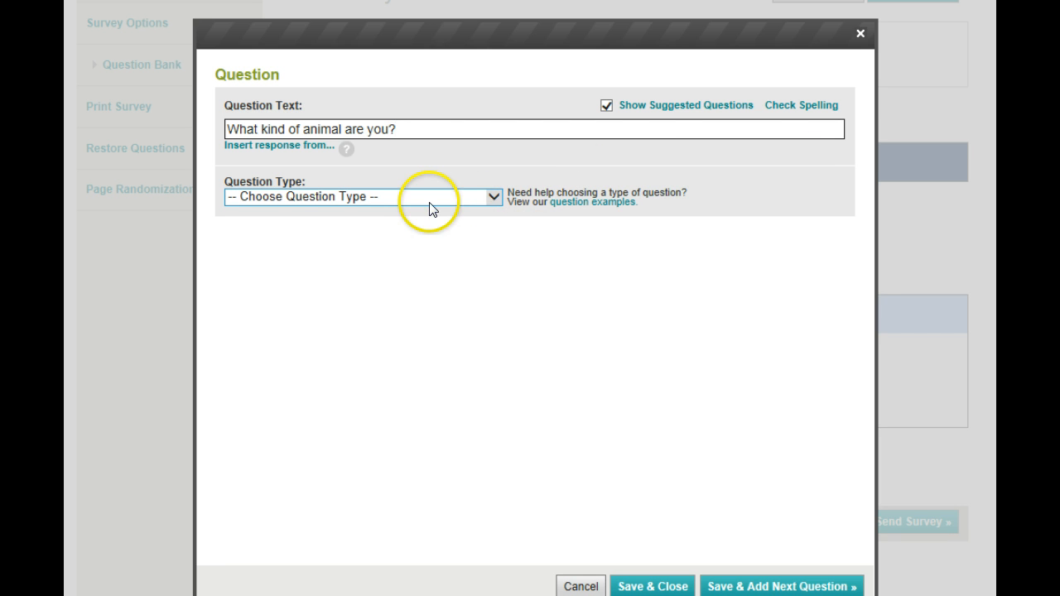
Step: Try Multiple Choice (Only One Answer) as the question type and go to its empty answer choices
{"action": "left_click", "coordinate": [497, 197]}
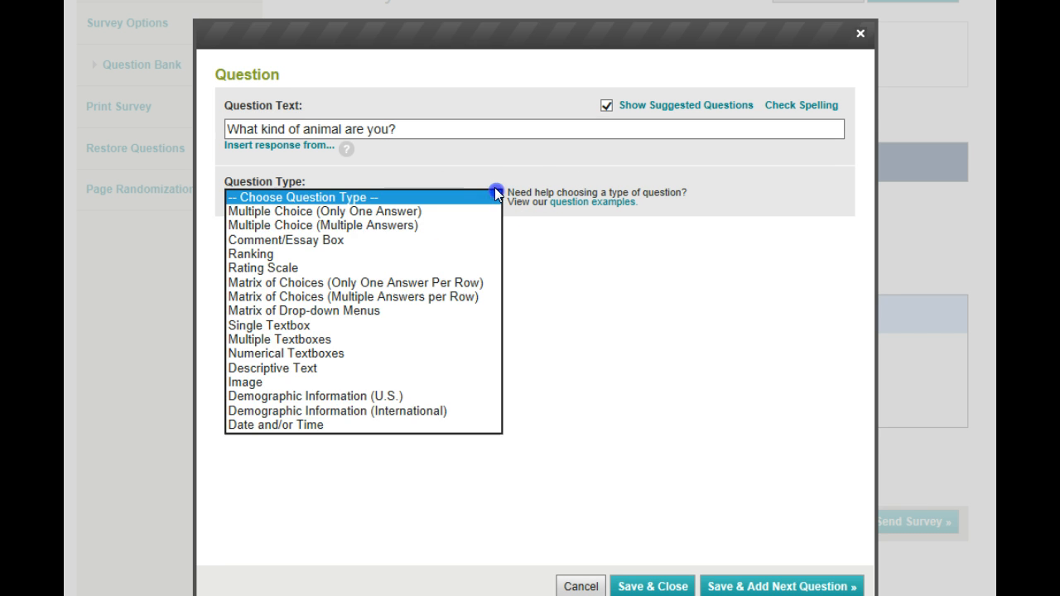
{"action": "left_click", "coordinate": [414, 213]}
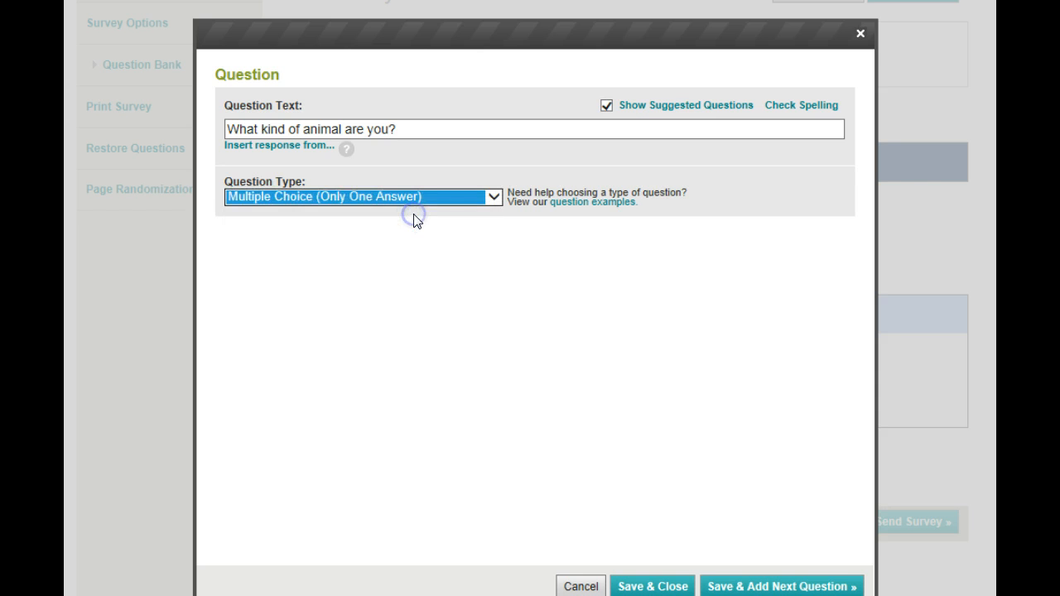
{"action": "left_click", "coordinate": [354, 314]}
{"action": "left_click", "coordinate": [267, 373]}
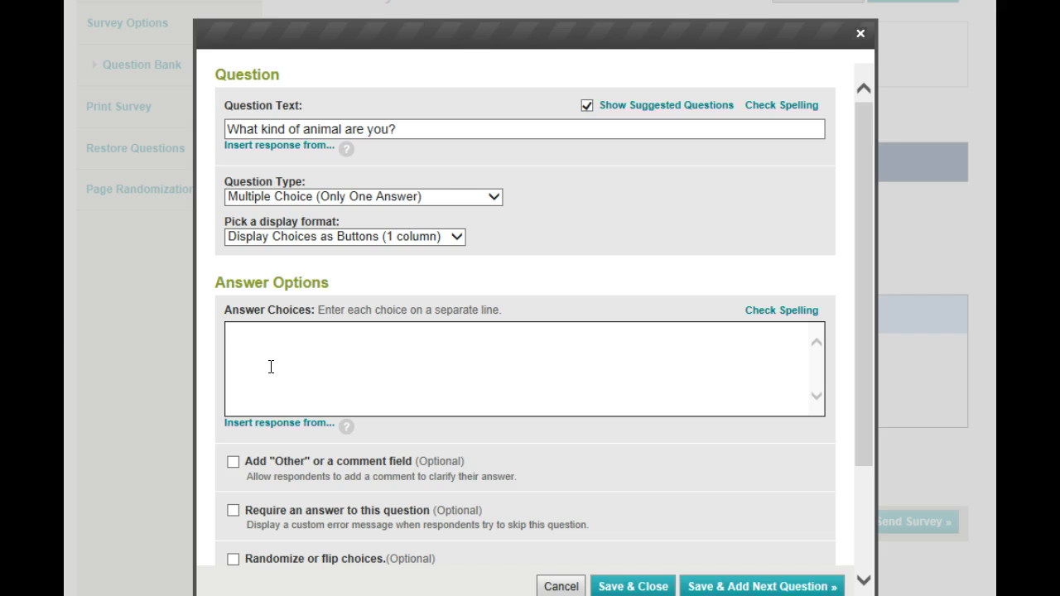
{"action": "left_click", "coordinate": [275, 365]}
Step: Make the animal question a Comment/Essay Box that requires an answer, and save it to continue with a new question
{"action": "left_click", "coordinate": [494, 199]}
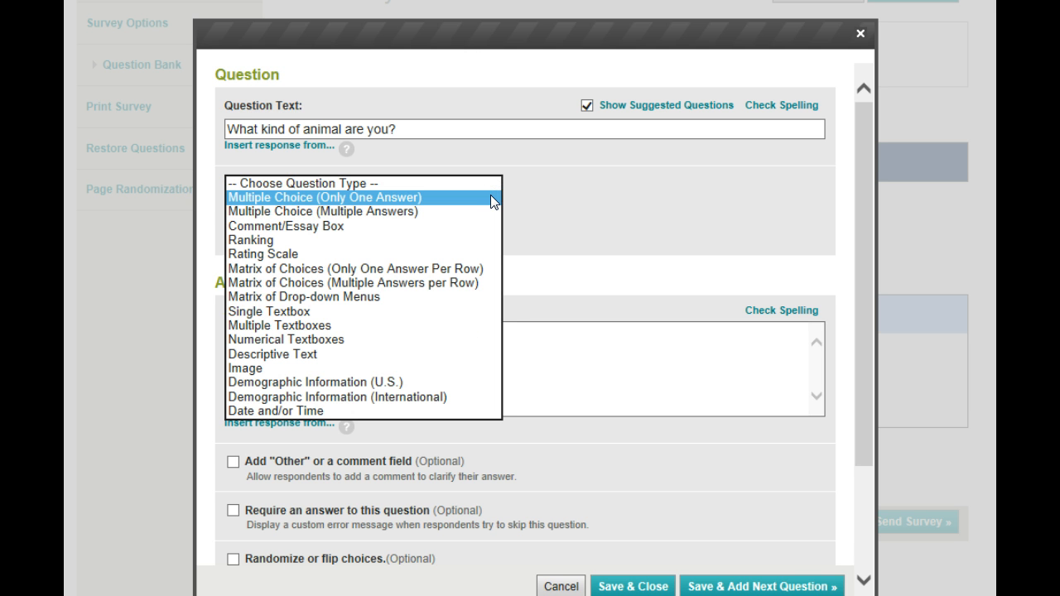
{"action": "left_click", "coordinate": [457, 225]}
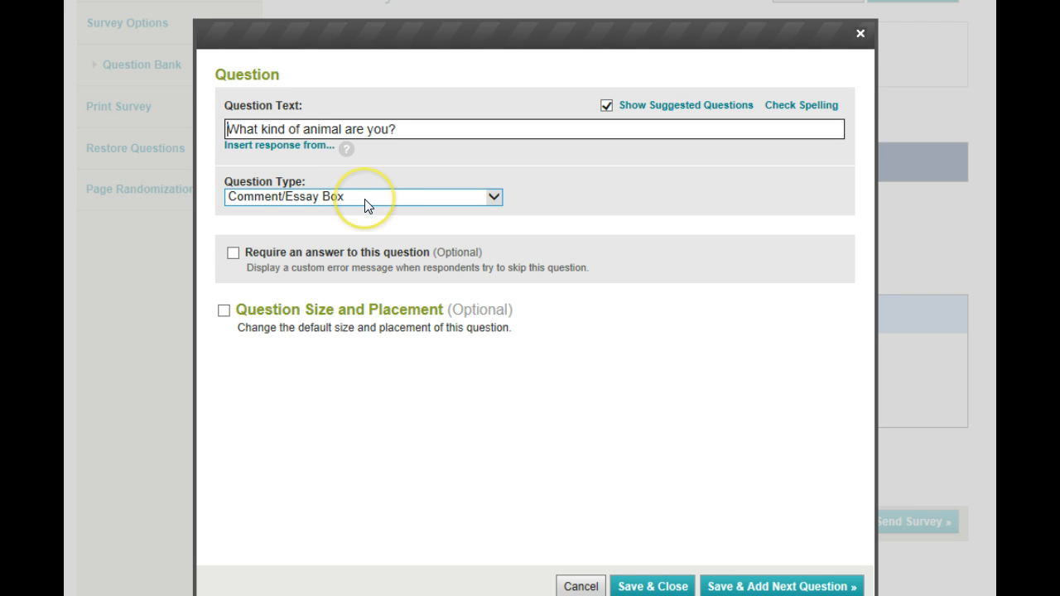
{"action": "left_click", "coordinate": [232, 253]}
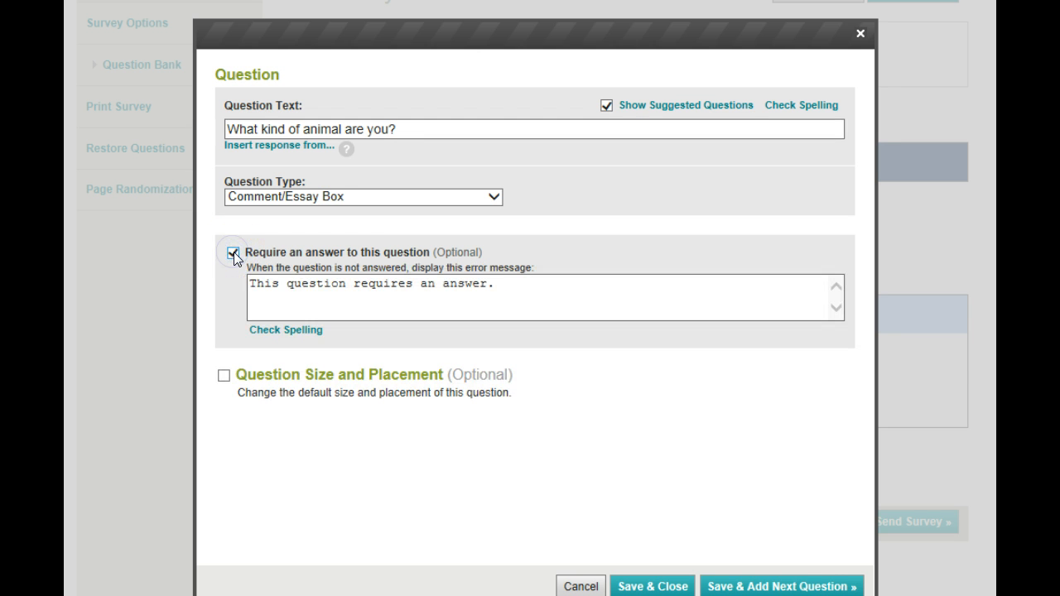
{"action": "left_click", "coordinate": [306, 285]}
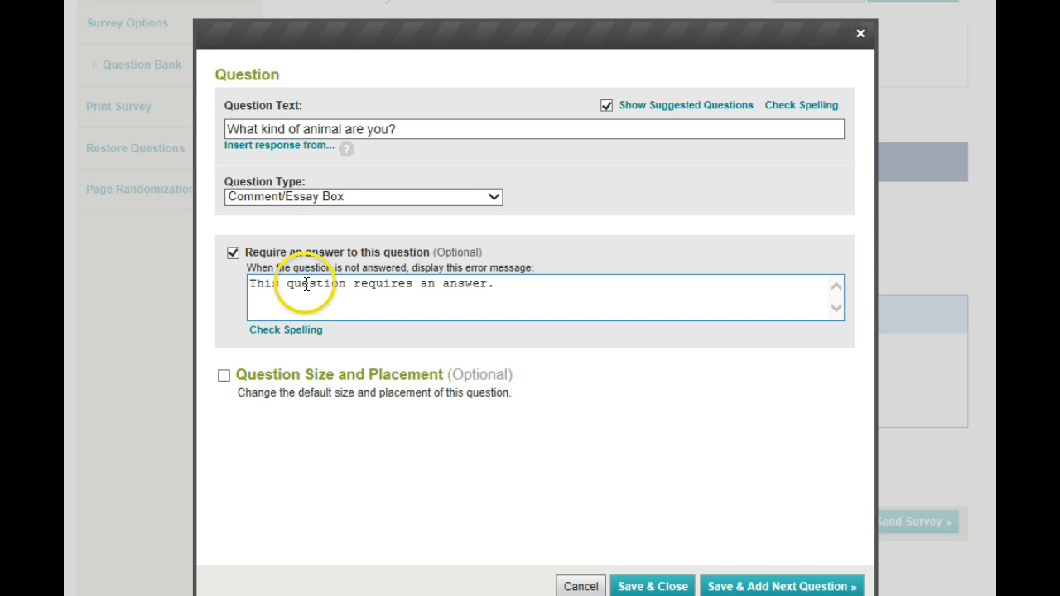
{"action": "left_click", "coordinate": [744, 588]}
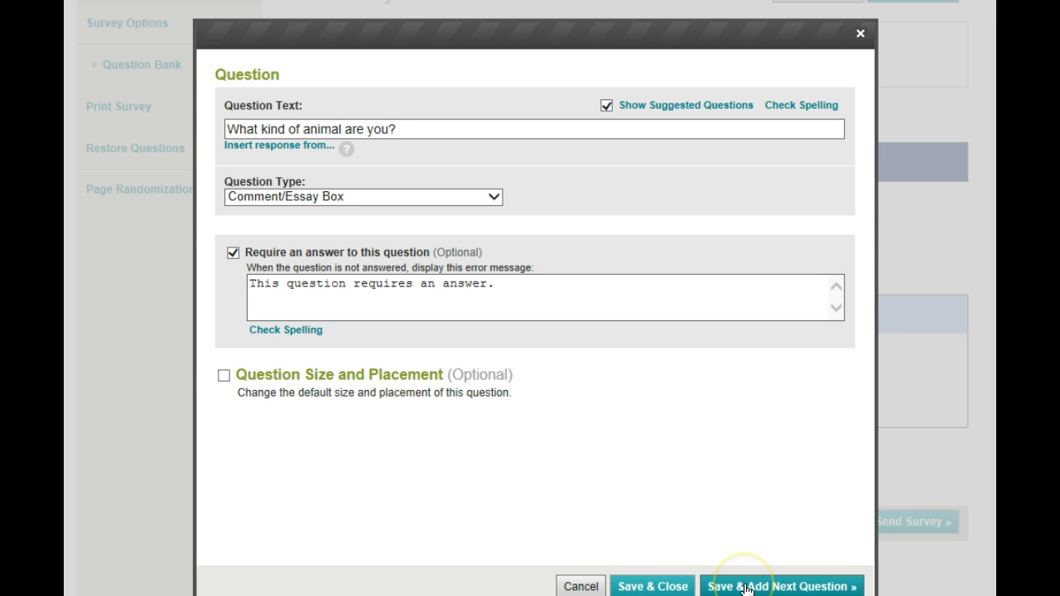
{"action": "left_click", "coordinate": [745, 588]}
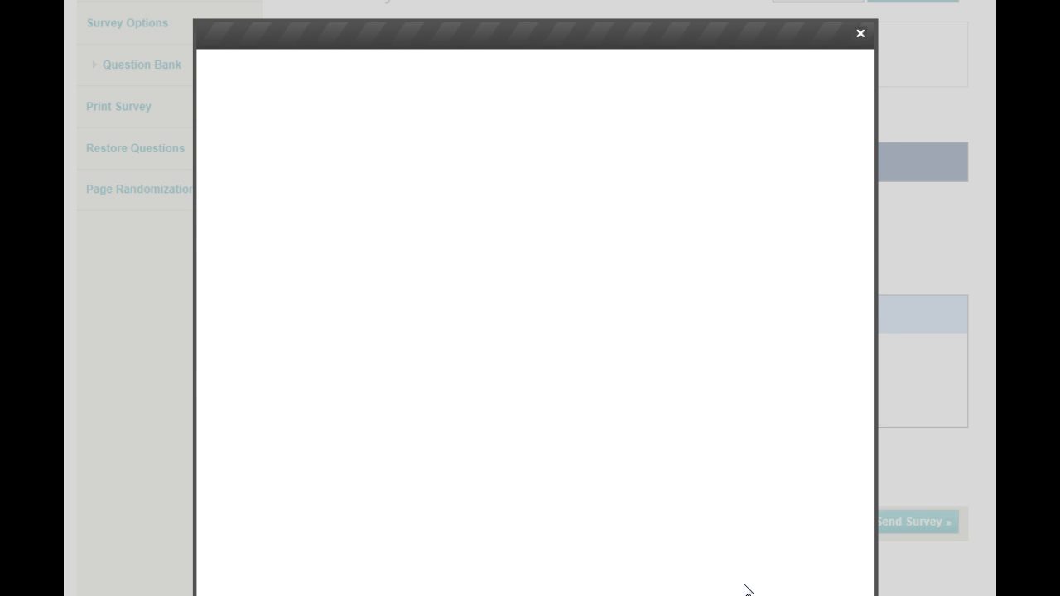
Step: Enter "What kind of covering does your animal have?" as the new question's text and dismiss the suggested questions
{"action": "left_click", "coordinate": [421, 348]}
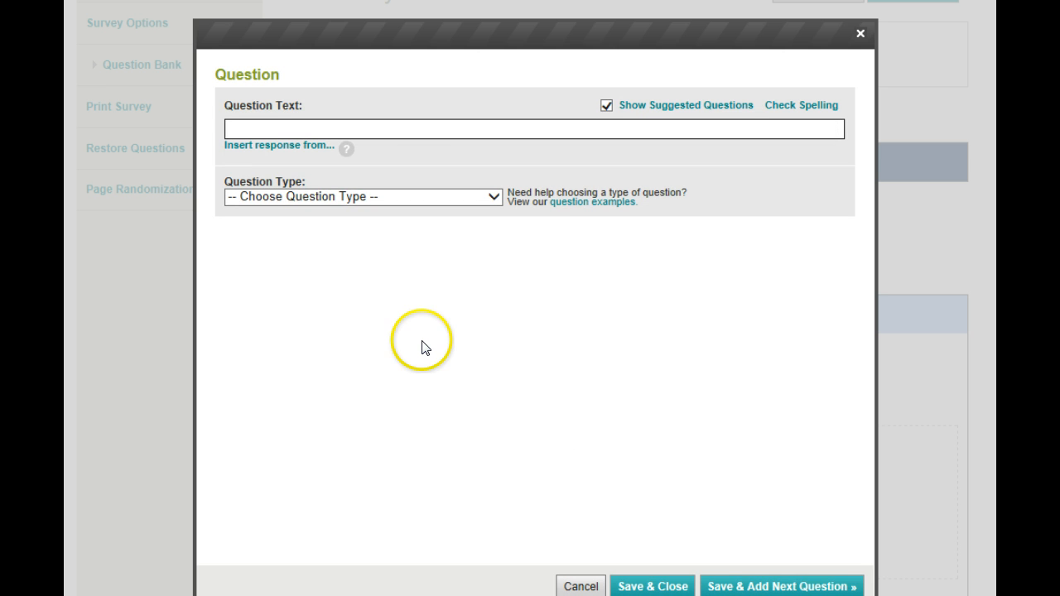
{"action": "type", "text": "Wha"}
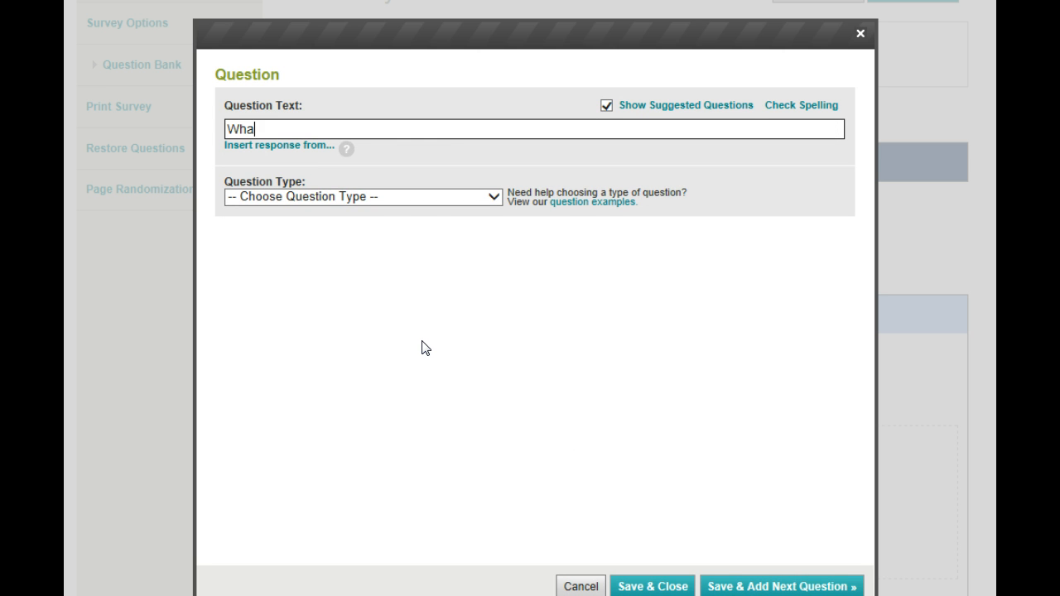
{"action": "type", "text": "t kind"}
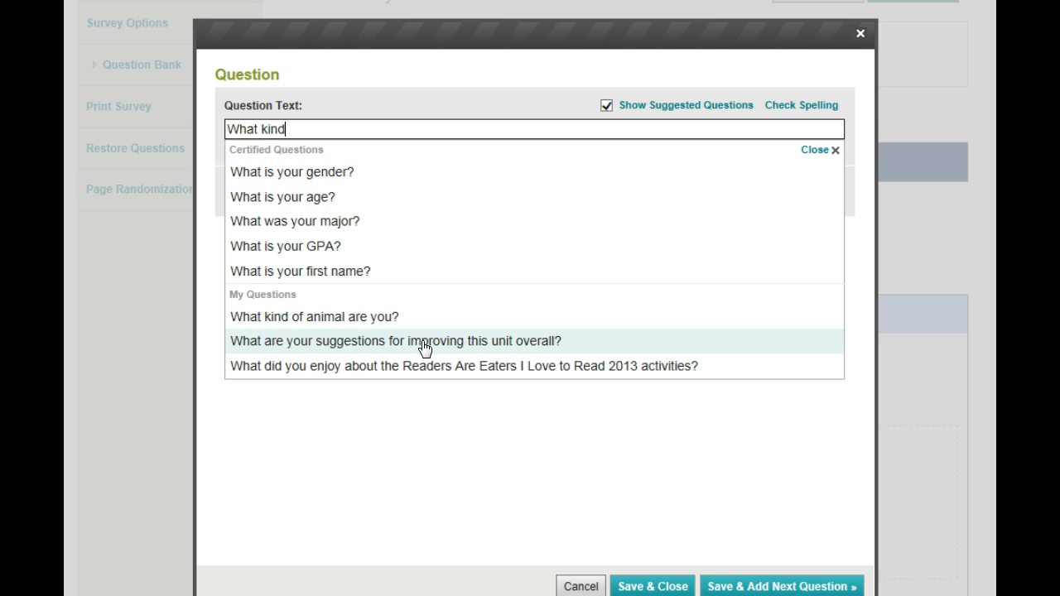
{"action": "type", "text": " of covering does "}
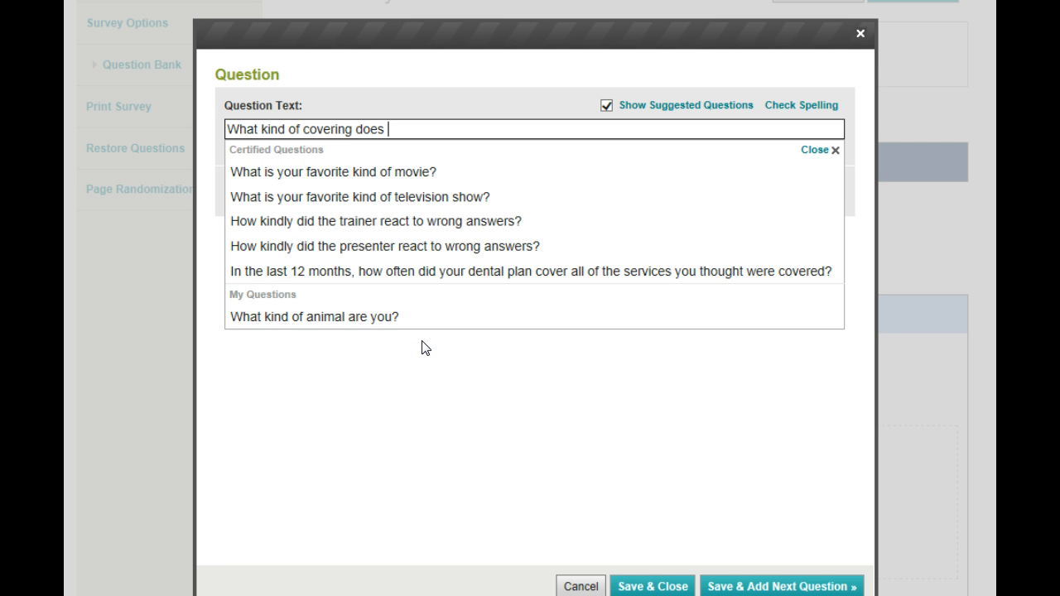
{"action": "type", "text": "your animal have?"}
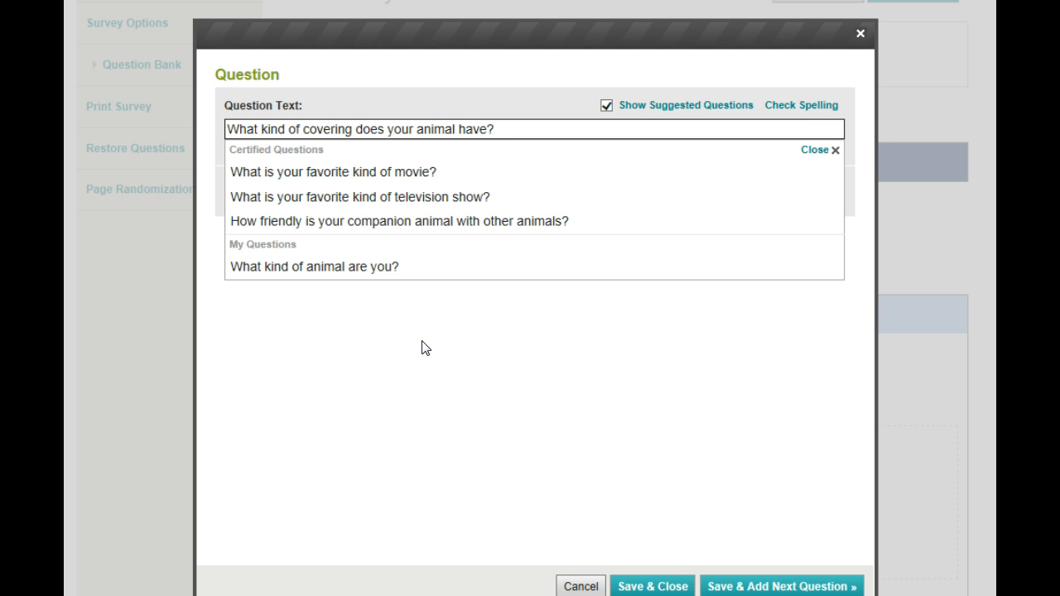
{"action": "left_click", "coordinate": [818, 151]}
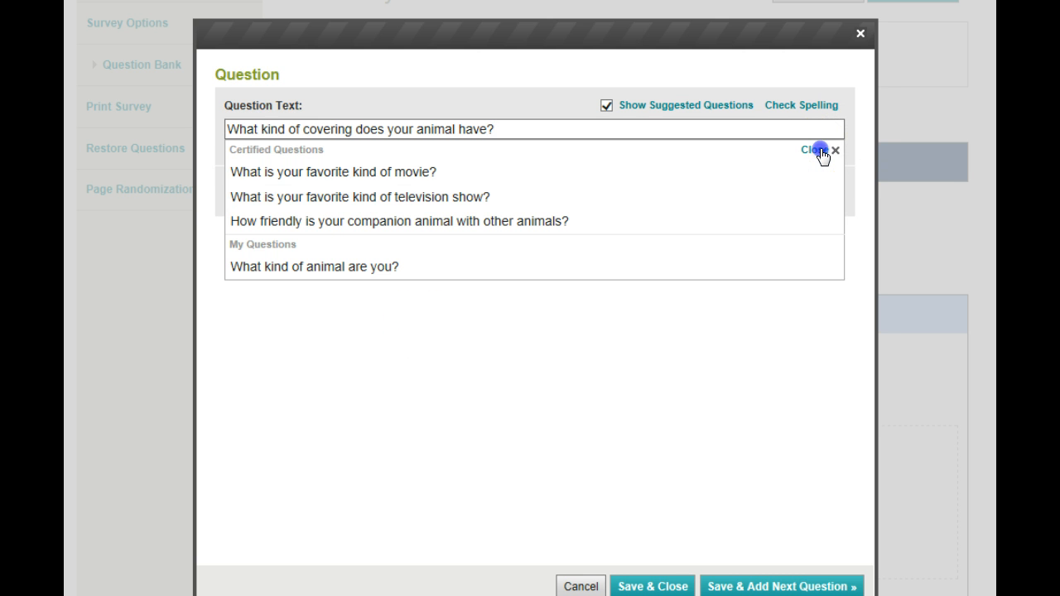
Step: Set the covering question's type to Multiple Choice (Only One Answer) and go to its empty answer choices
{"action": "left_click", "coordinate": [495, 197]}
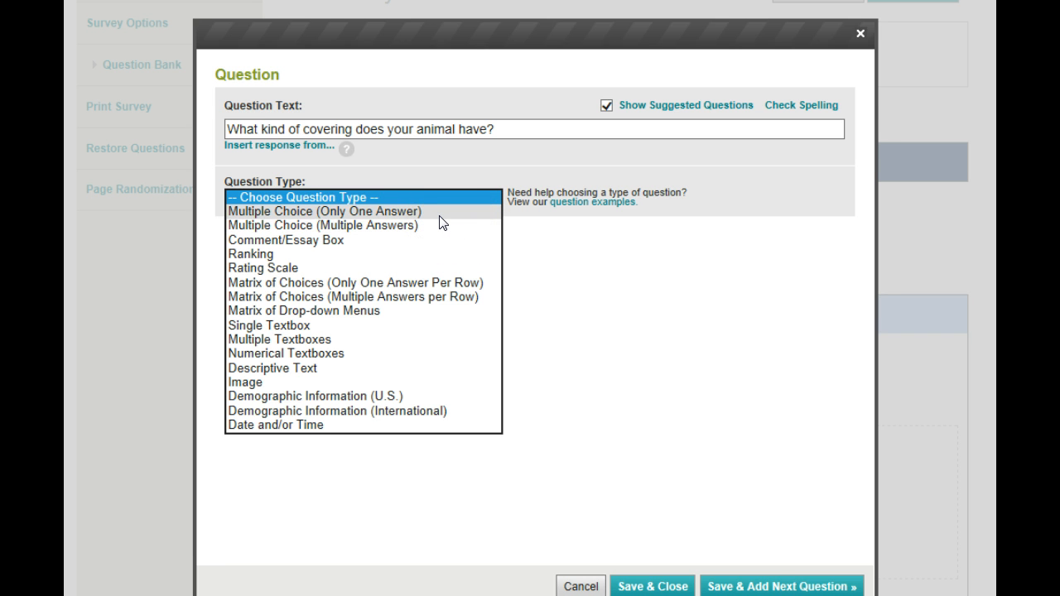
{"action": "left_click", "coordinate": [440, 216]}
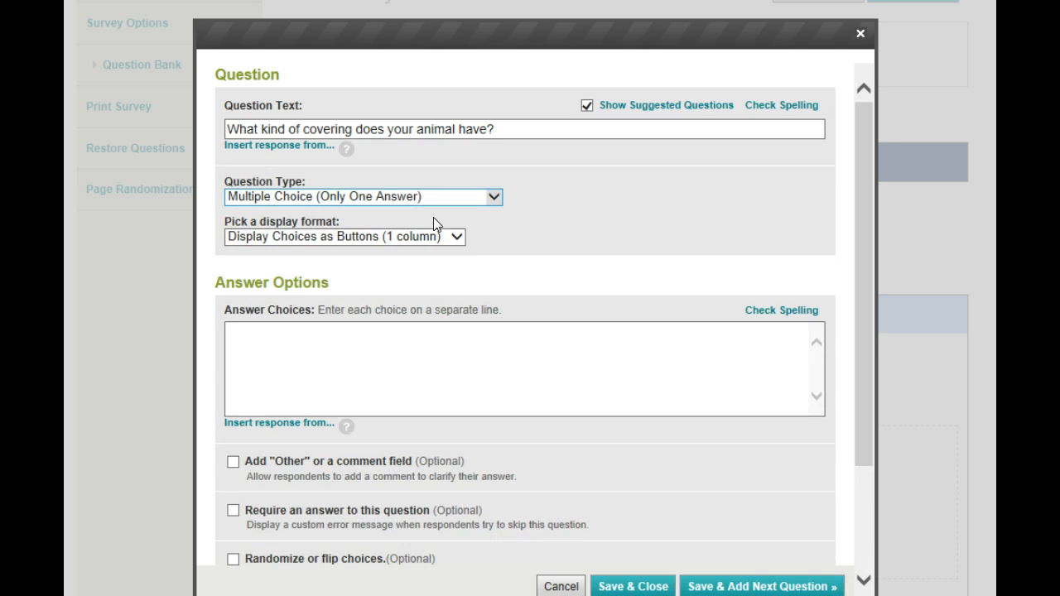
{"action": "left_click", "coordinate": [315, 339]}
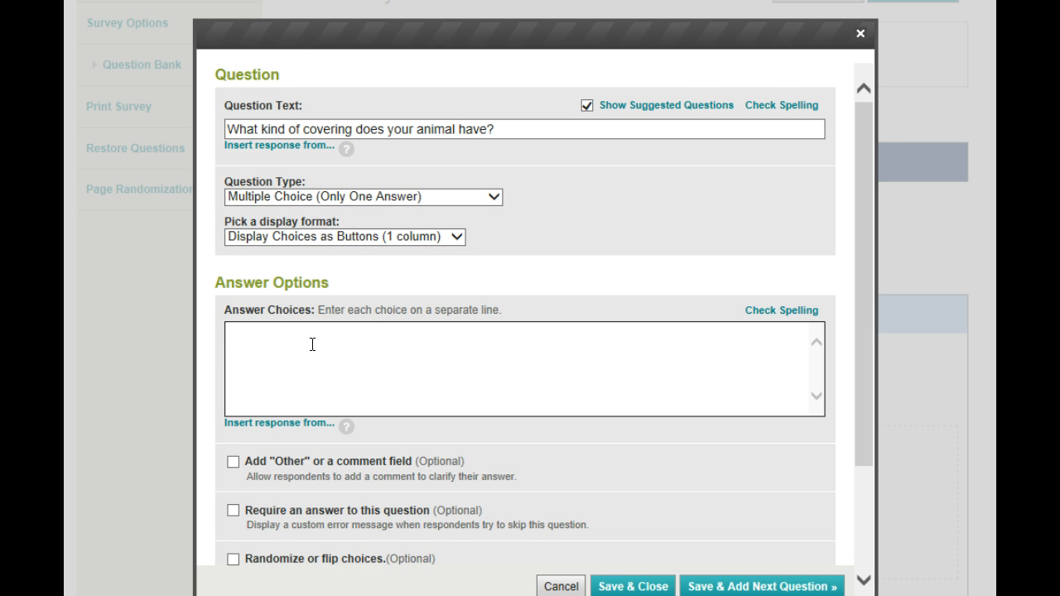
Step: Enter the answer choices fur, scales, skin and feathers on separate lines, and save the question to continue with a new one
{"action": "type", "text": "fur "}
{"action": "type", "text": "scales"}
{"action": "key", "text": "Return"}
{"action": "type", "text": "skin fe"}
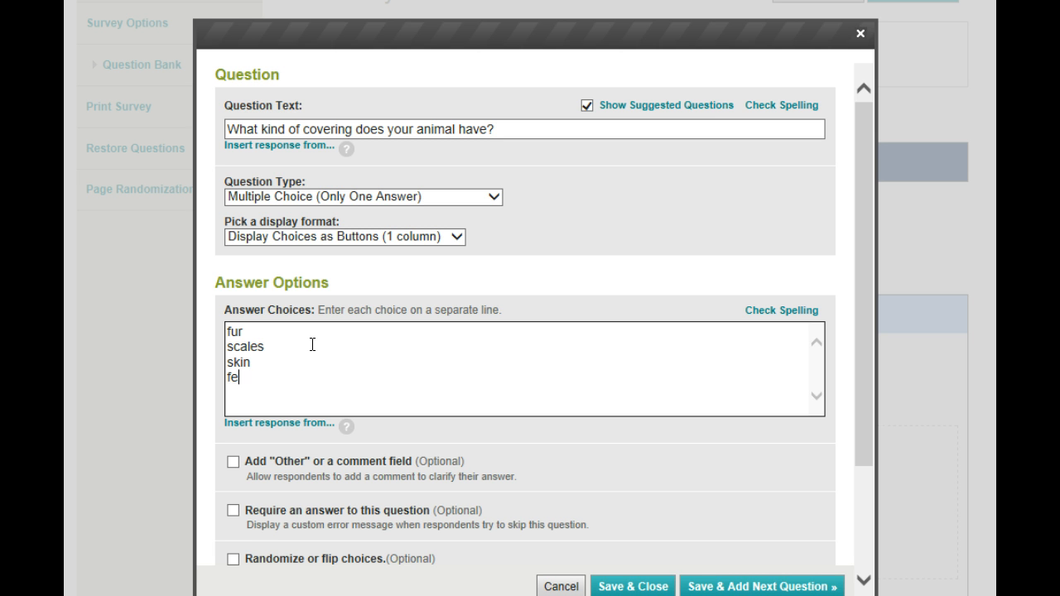
{"action": "type", "text": "athers"}
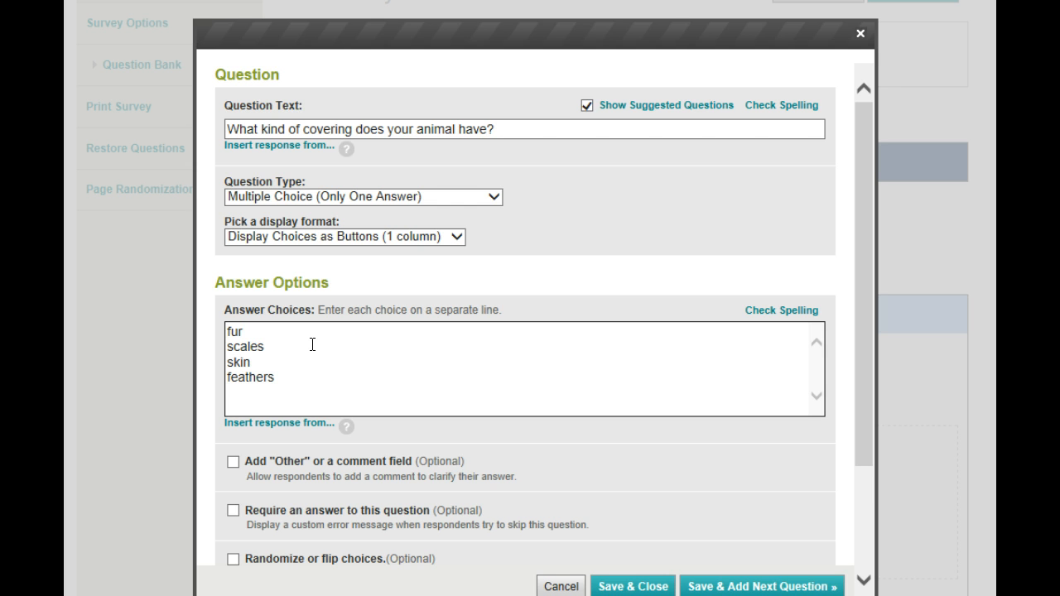
{"action": "left_click", "coordinate": [706, 586]}
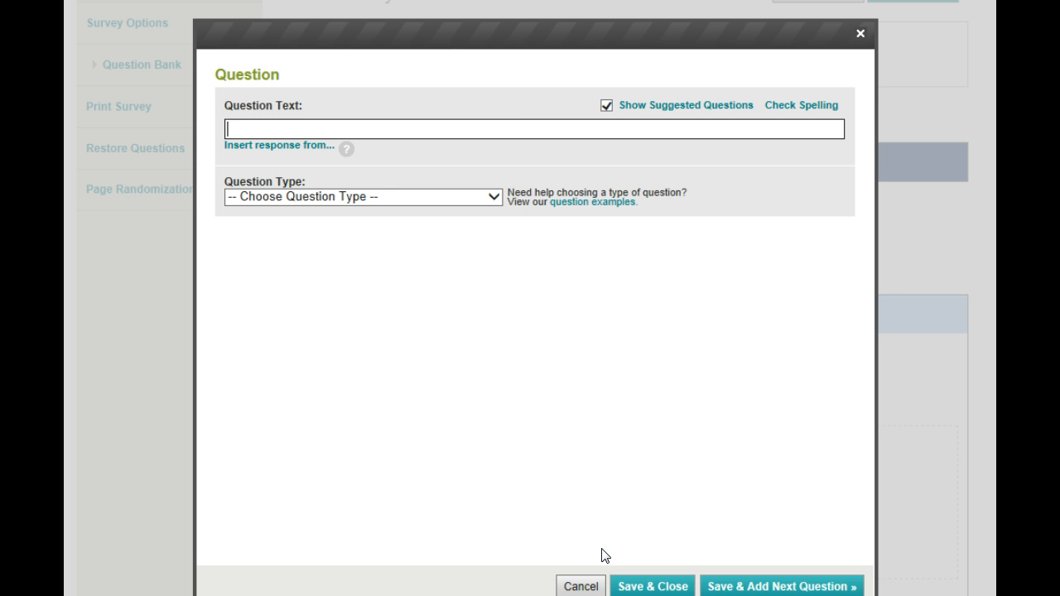
Step: Enter "why did you choose this animal?" as the new question's text
{"action": "type", "text": "why"}
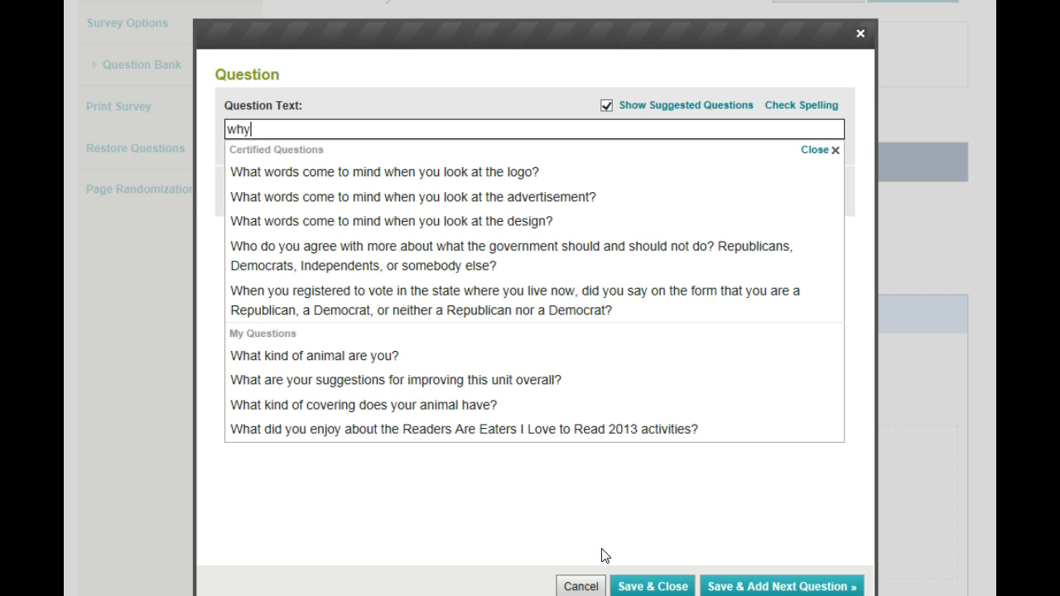
{"action": "type", "text": " did you"}
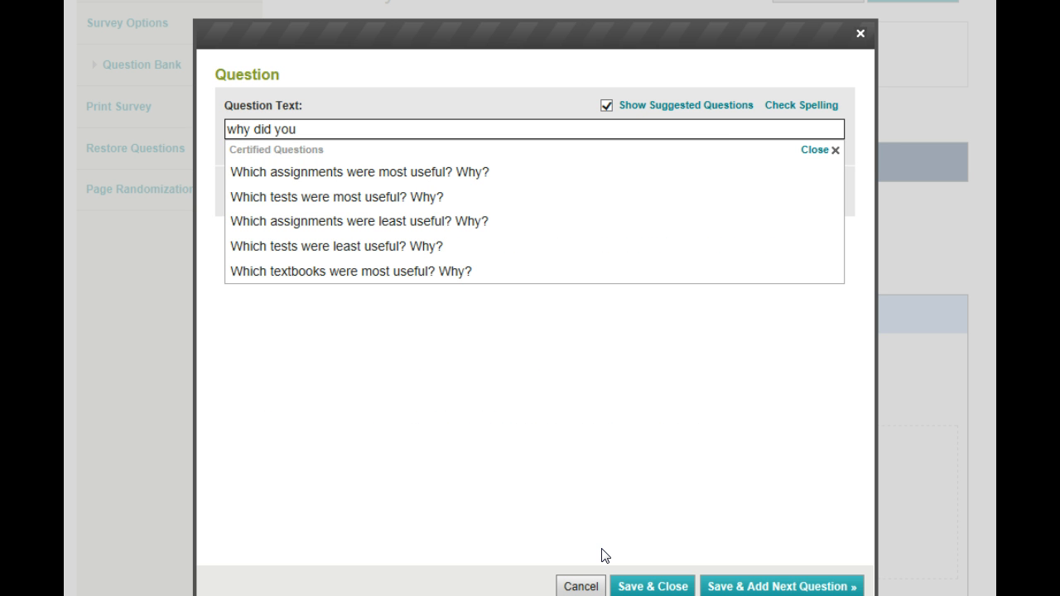
{"action": "type", "text": " choose this animal"}
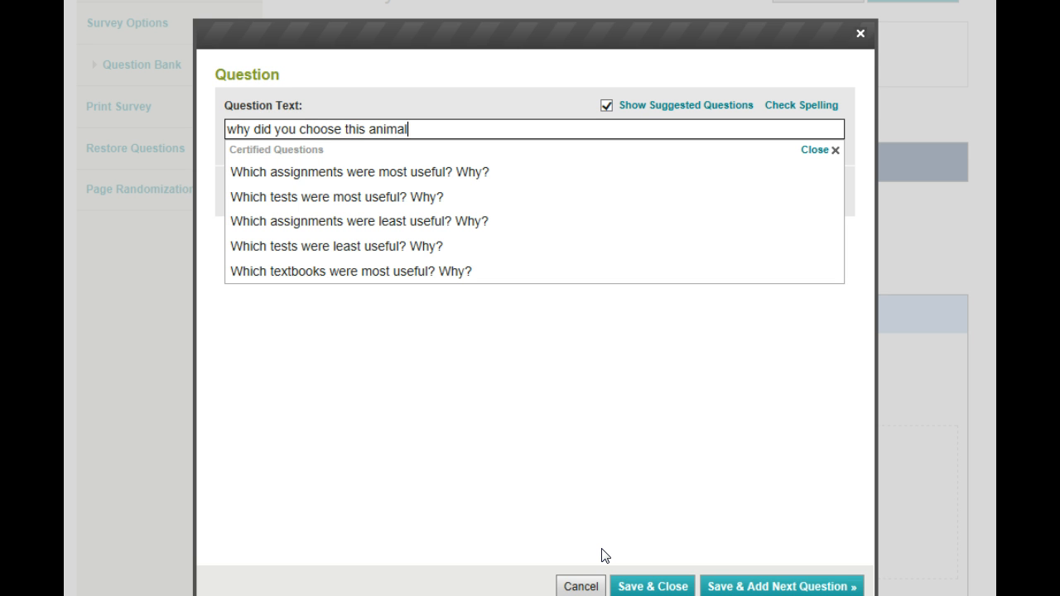
{"action": "type", "text": "?"}
Step: Capitalize the question's first word to "Why" and dismiss the suggested questions
{"action": "left_click", "coordinate": [244, 130]}
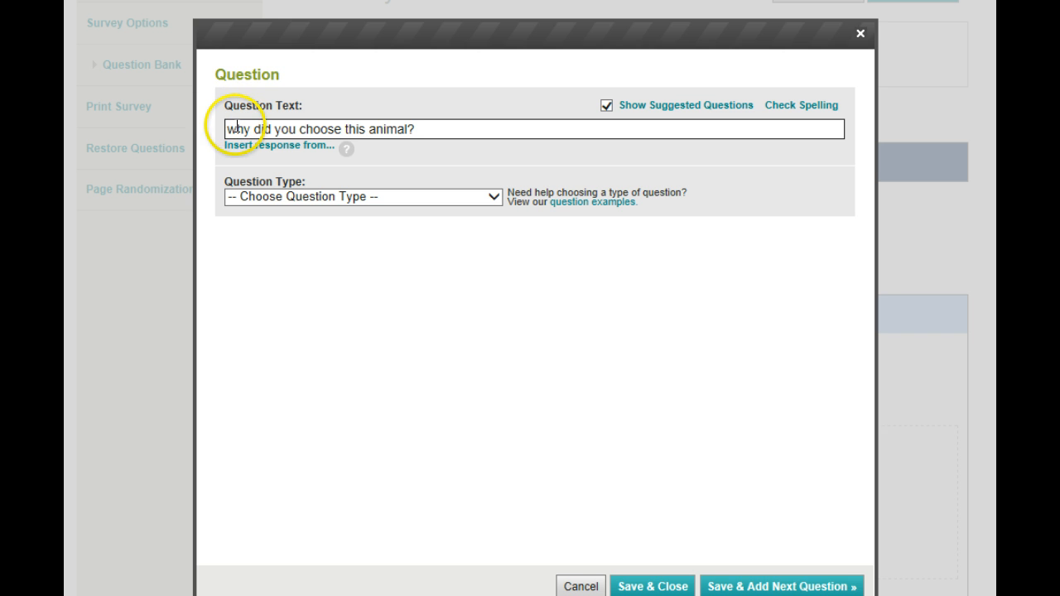
{"action": "triple_click", "coordinate": [233, 130]}
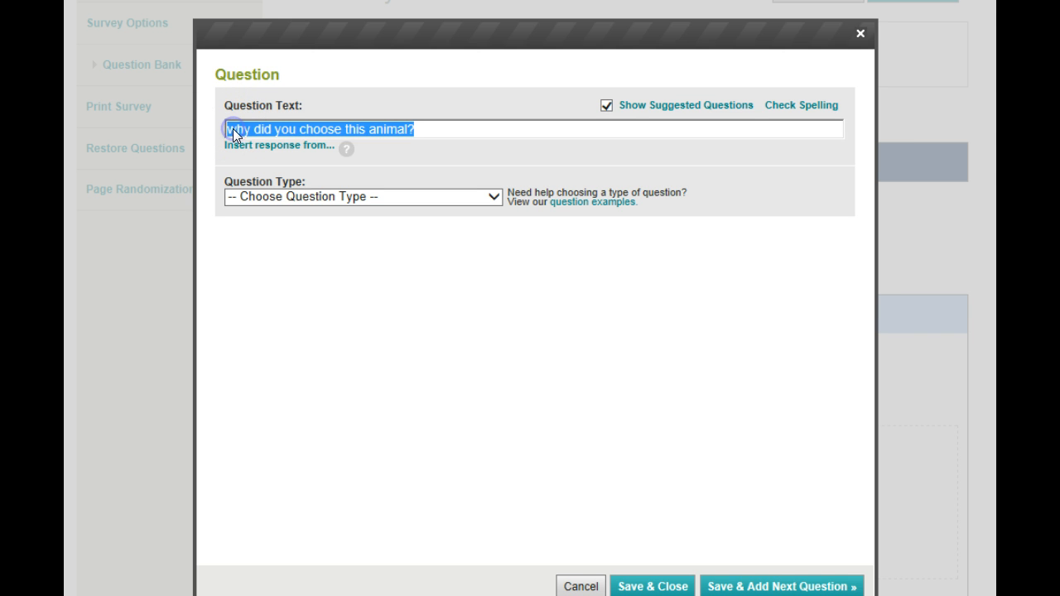
{"action": "left_click", "coordinate": [234, 129]}
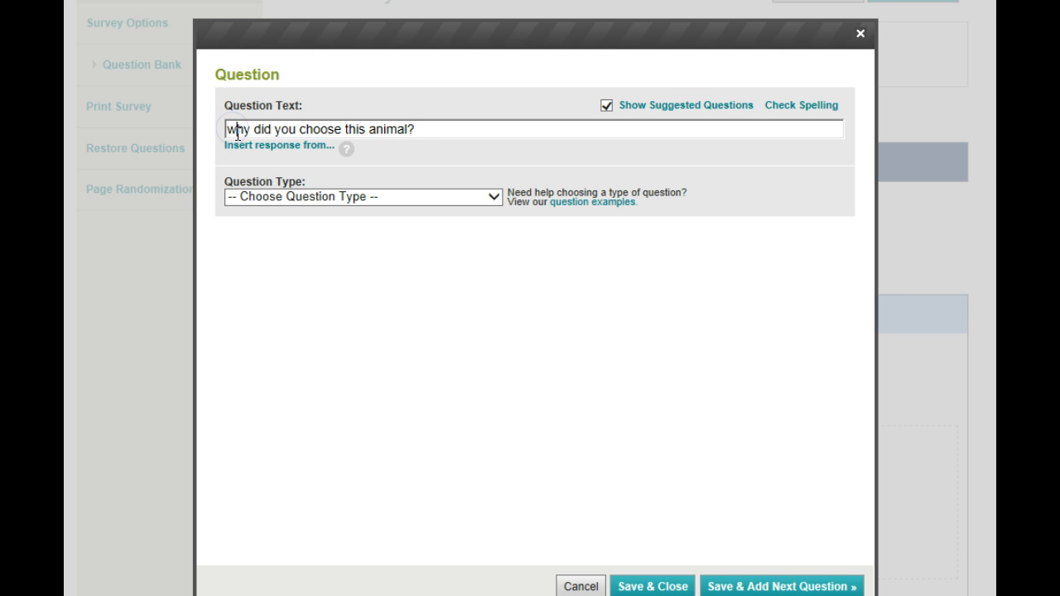
{"action": "key", "text": "BackSpace"}
{"action": "type", "text": "W"}
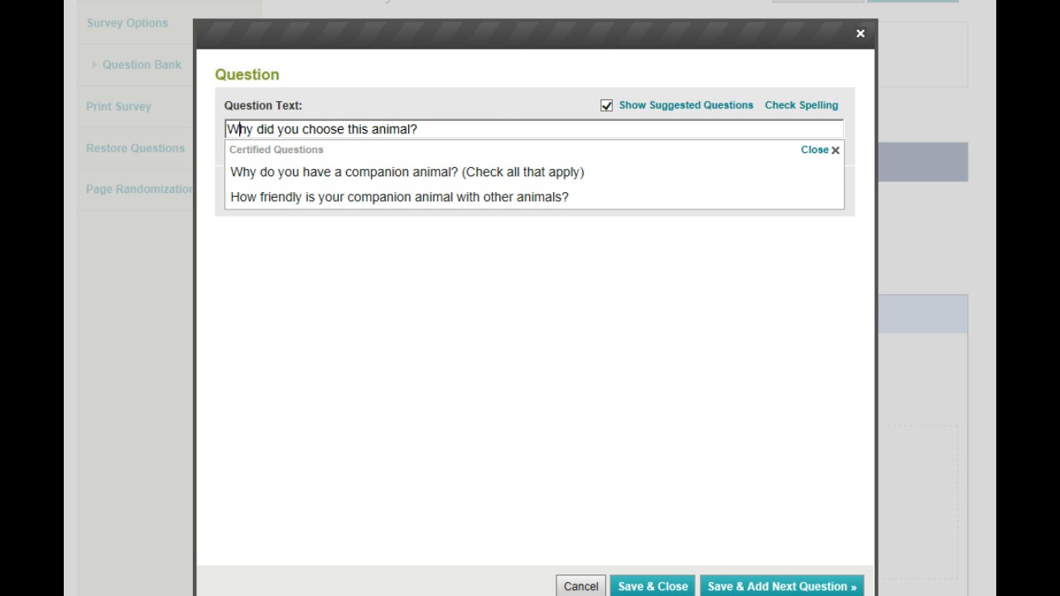
{"action": "left_click", "coordinate": [814, 149]}
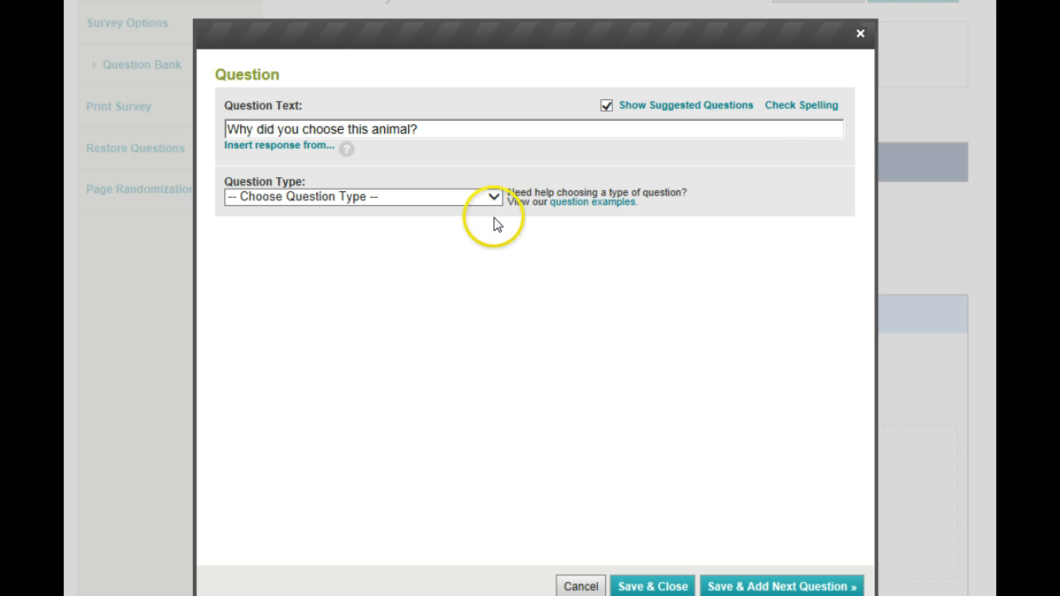
Step: Make the question Multiple Choice (Multiple Answers) and enter "it's wild" and "it's a pet" as its first answer choices
{"action": "left_click", "coordinate": [496, 197]}
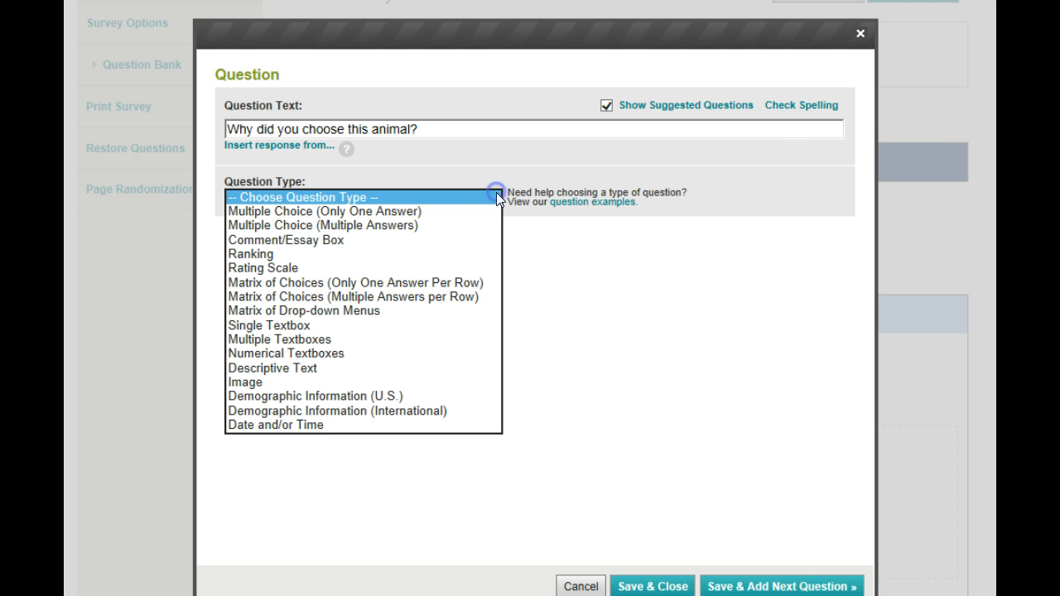
{"action": "left_click", "coordinate": [439, 226]}
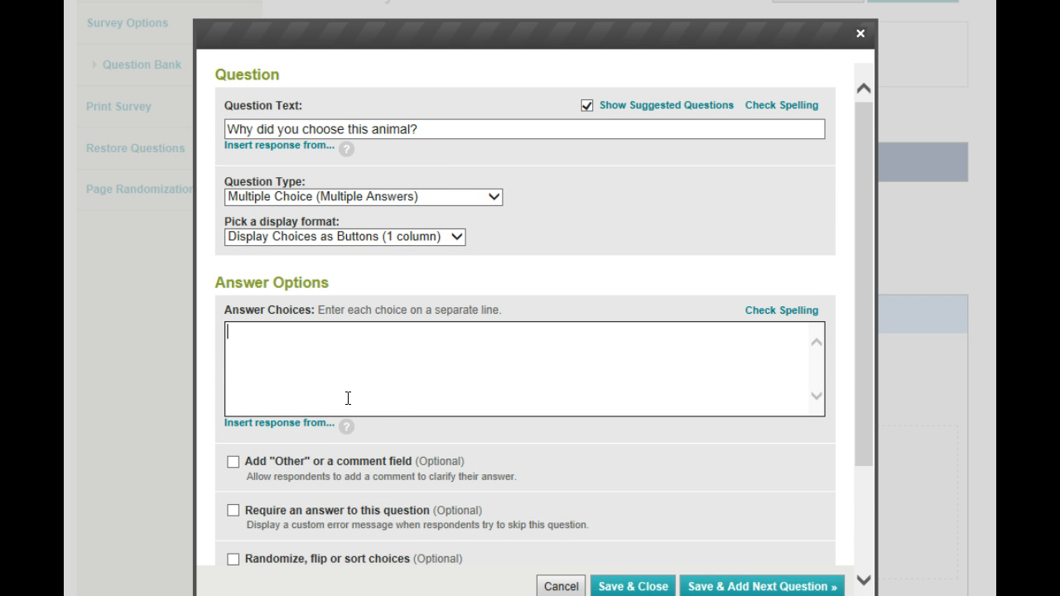
{"action": "type", "text": "it's wild"}
{"action": "key", "text": "Return"}
{"action": "type", "text": "it's a pet"}
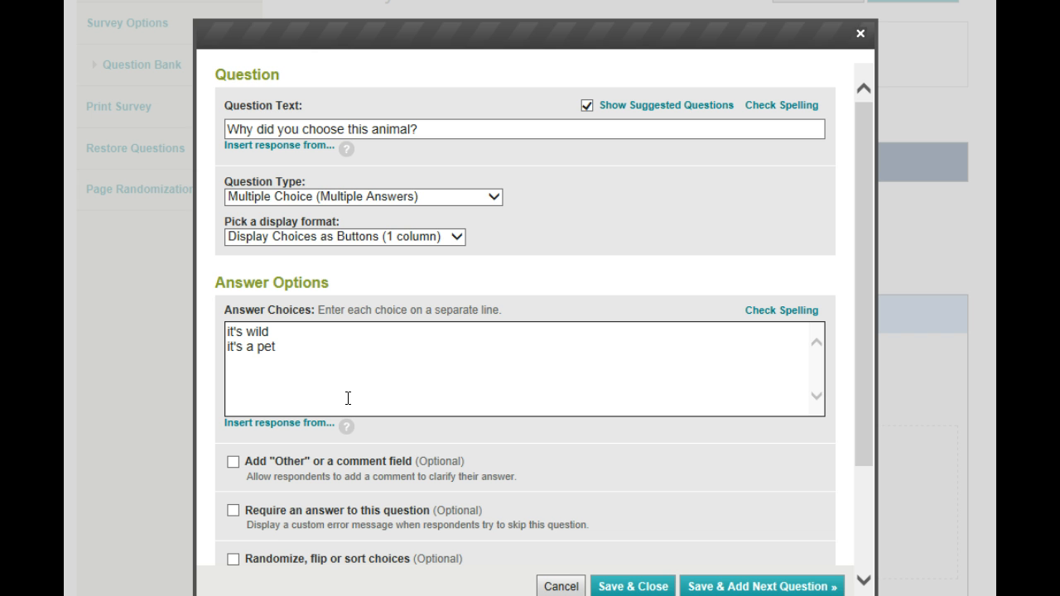
Step: Add the answer choices "I wanted to learn about it" and "I like this animal", and save and close the question
{"action": "key", "text": "Return"}
{"action": "type", "text": "I wanted to learn ab"}
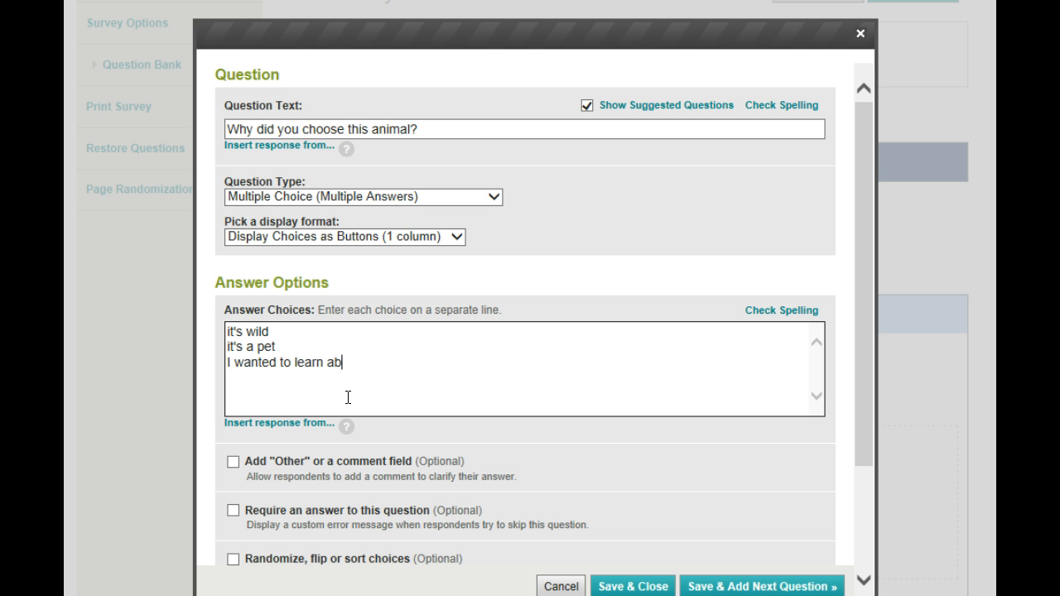
{"action": "type", "text": "out it"}
{"action": "type", "text": "i"}
{"action": "type", "text": " like this "}
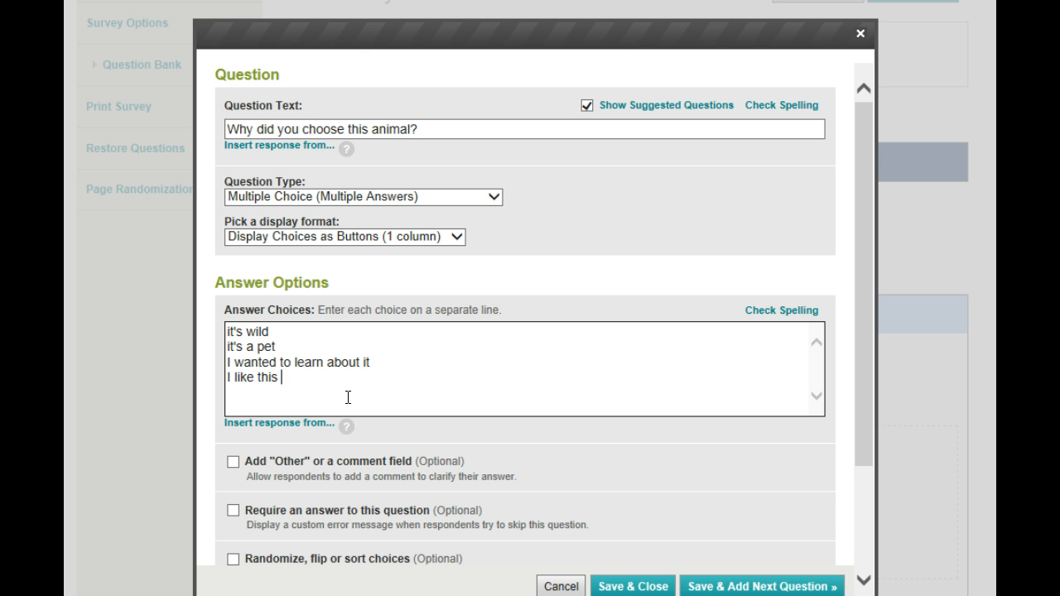
{"action": "type", "text": "animal"}
{"action": "left_click", "coordinate": [617, 586]}
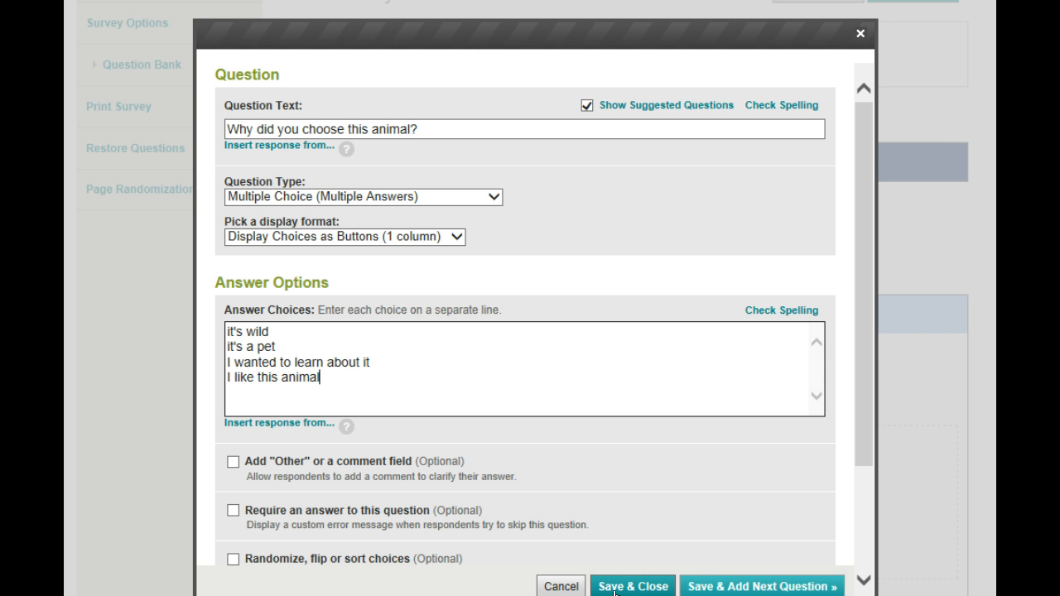
{"action": "left_click", "coordinate": [616, 586]}
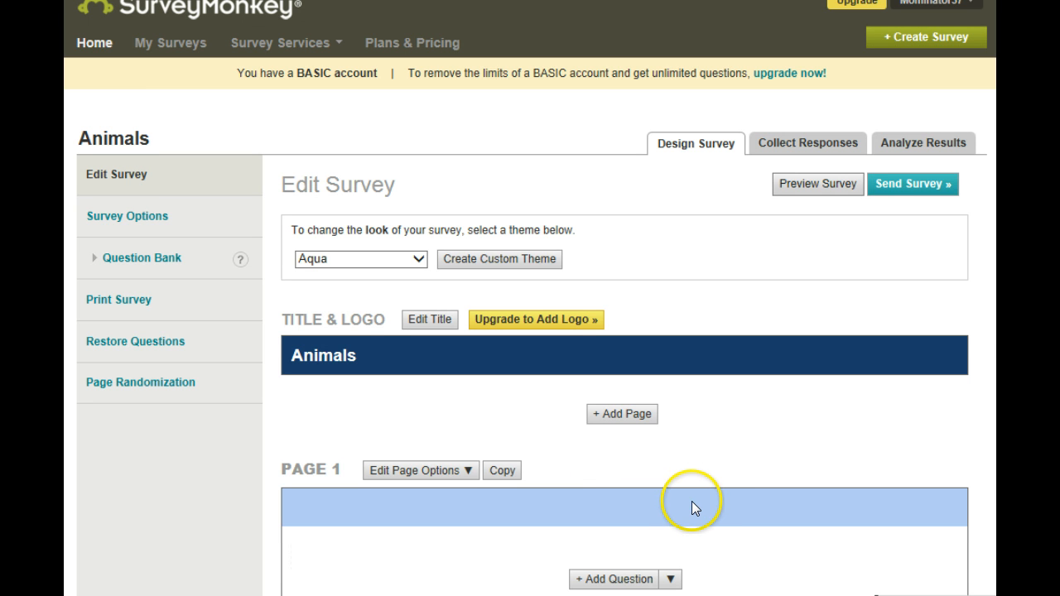
Step: Review the three questions and their answer choices on page 1 of the Animals survey
{"action": "scroll", "coordinate": [692, 501], "scroll_direction": "down", "scroll_amount": 5}
{"action": "scroll", "coordinate": [689, 508], "scroll_direction": "down", "scroll_amount": 4}
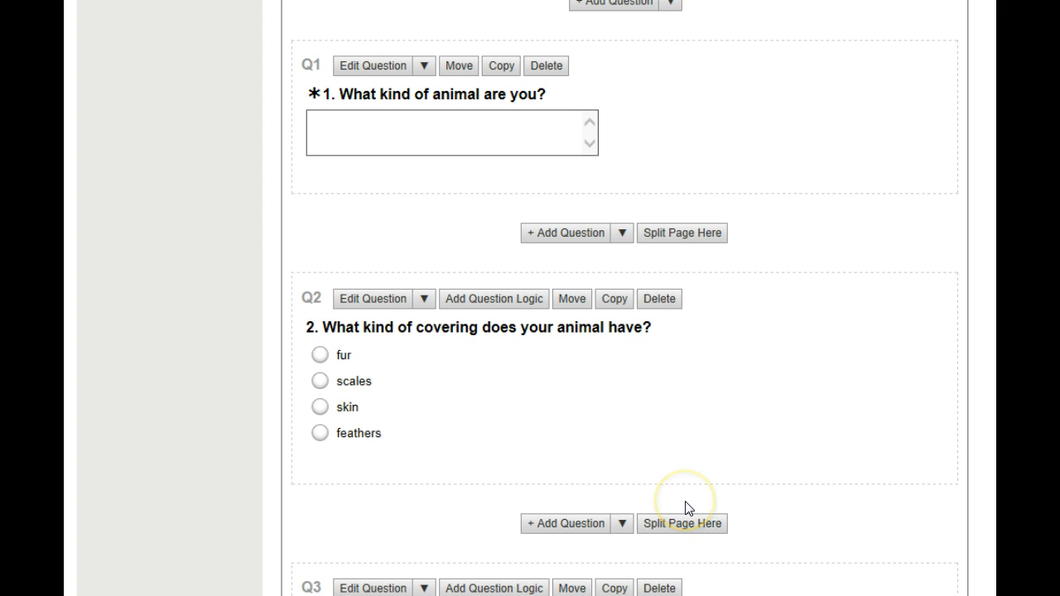
{"action": "scroll", "coordinate": [686, 505], "scroll_direction": "down", "scroll_amount": 2}
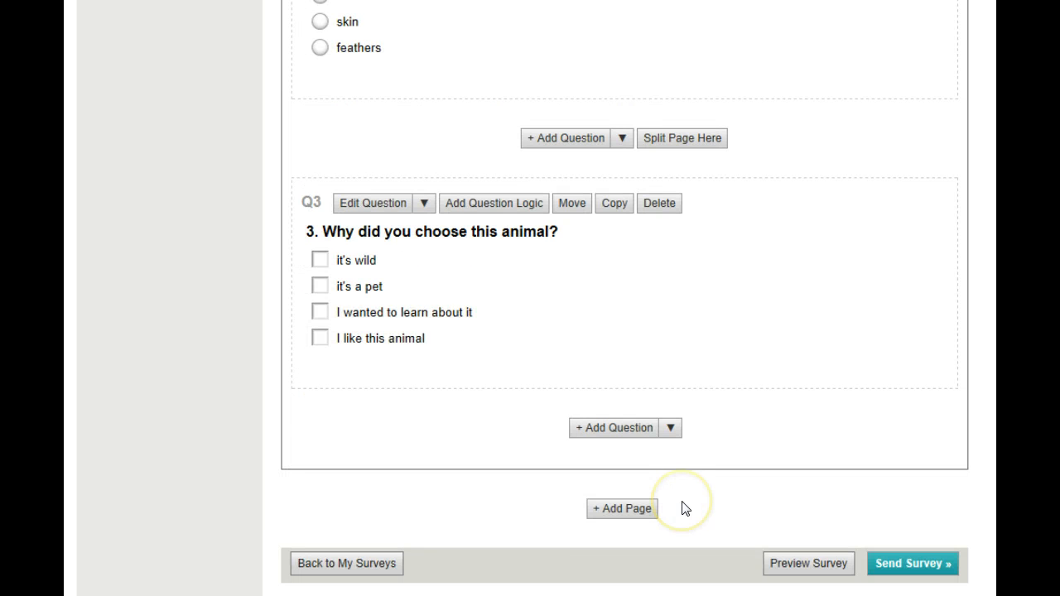
{"action": "scroll", "coordinate": [683, 505], "scroll_direction": "up", "scroll_amount": 2}
{"action": "scroll", "coordinate": [681, 505], "scroll_direction": "up", "scroll_amount": 2}
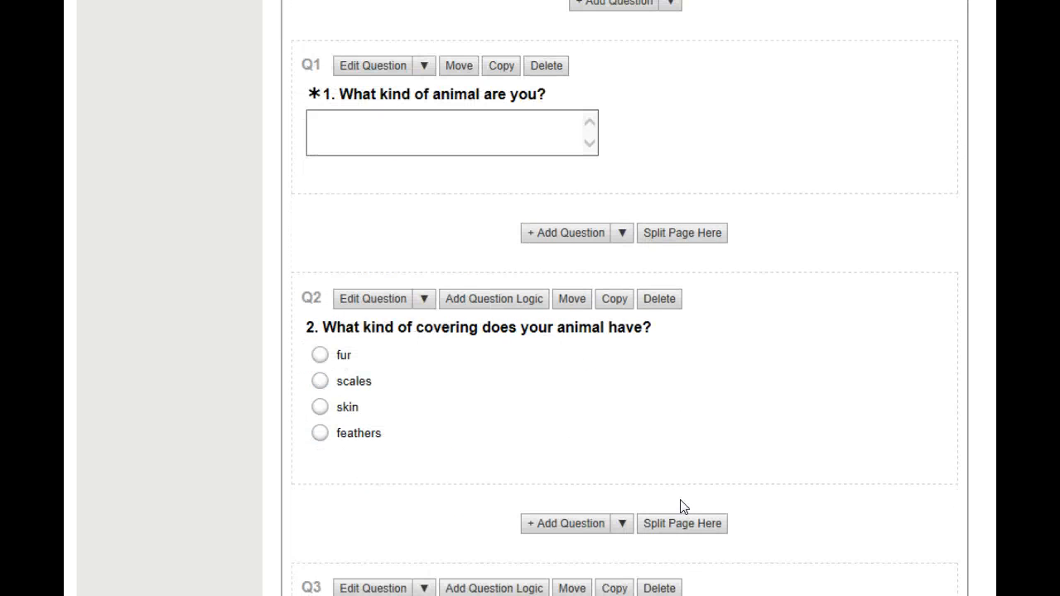
{"action": "scroll", "coordinate": [676, 504], "scroll_direction": "down", "scroll_amount": 3}
{"action": "left_click", "coordinate": [662, 495]}
{"action": "scroll", "coordinate": [662, 495], "scroll_direction": "up", "scroll_amount": 4}
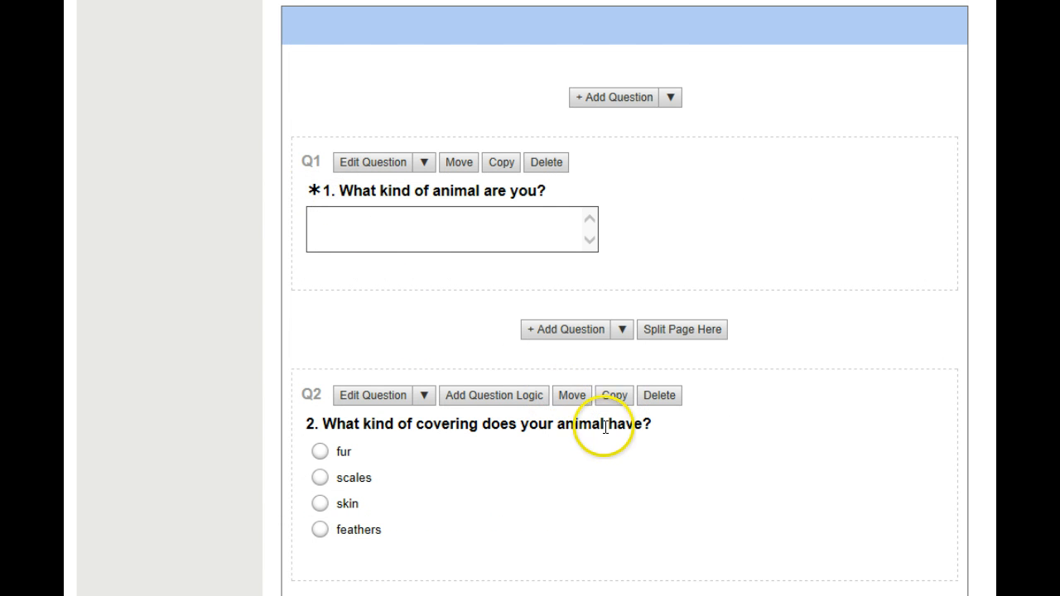
{"action": "scroll", "coordinate": [628, 457], "scroll_direction": "down", "scroll_amount": 1}
{"action": "scroll", "coordinate": [627, 457], "scroll_direction": "down", "scroll_amount": 6}
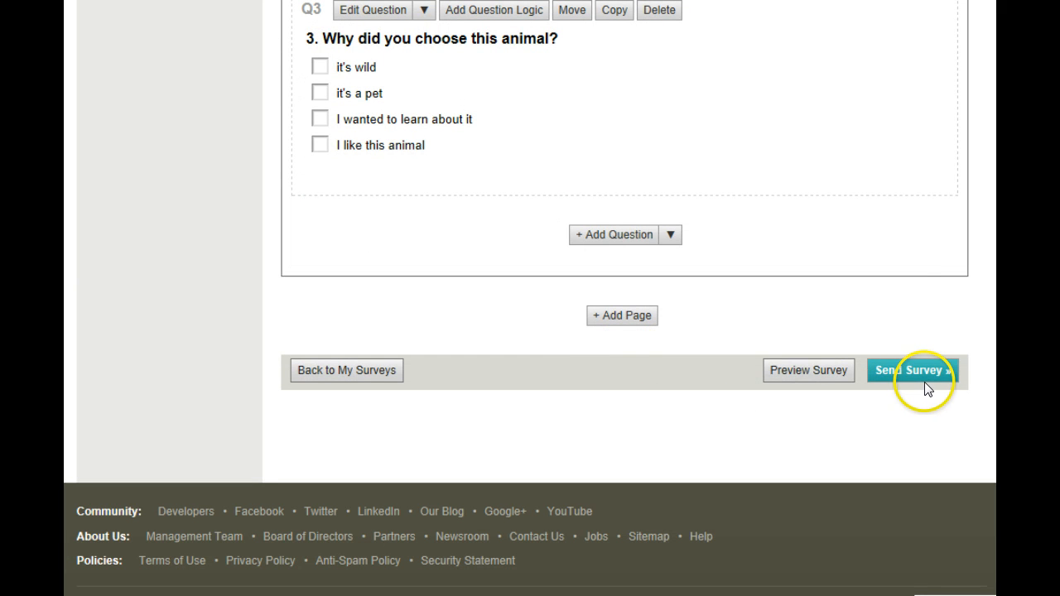
Step: Preview the Animals survey, try submitting it without any answers, and close the preview
{"action": "left_click", "coordinate": [839, 372]}
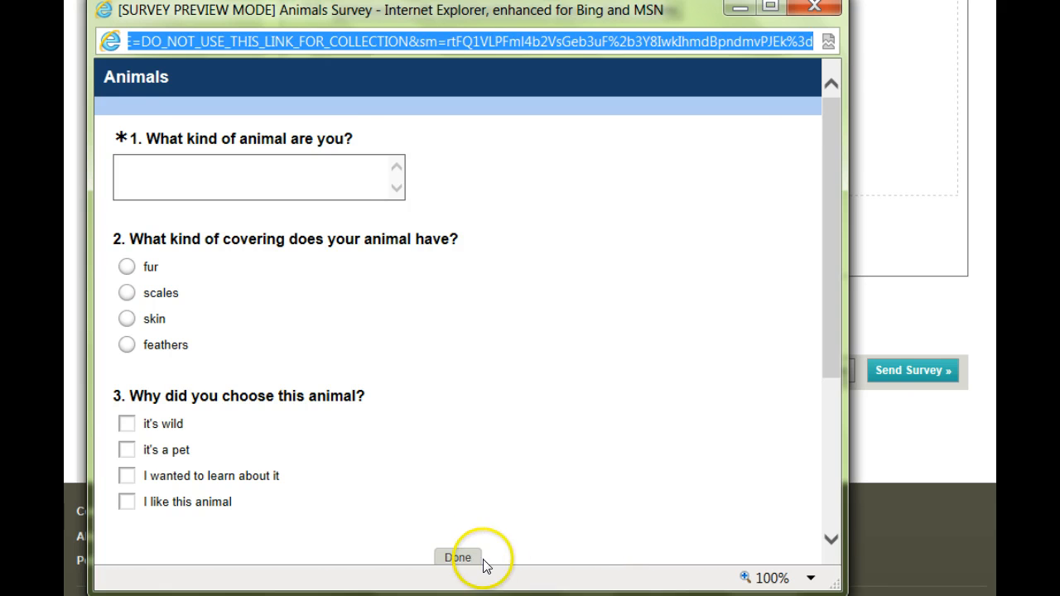
{"action": "left_click", "coordinate": [454, 558]}
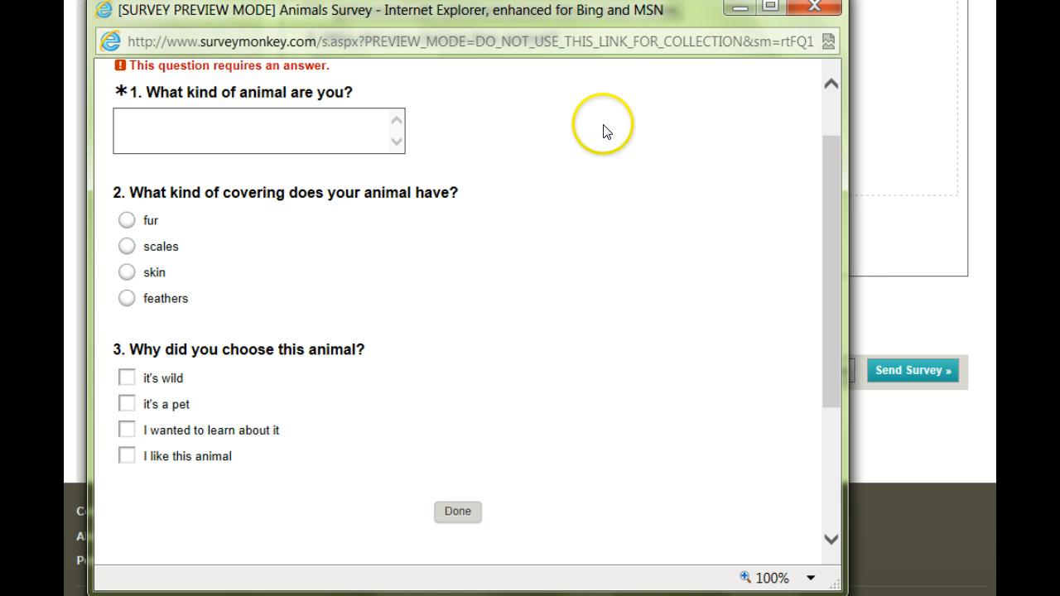
{"action": "left_click", "coordinate": [813, 8]}
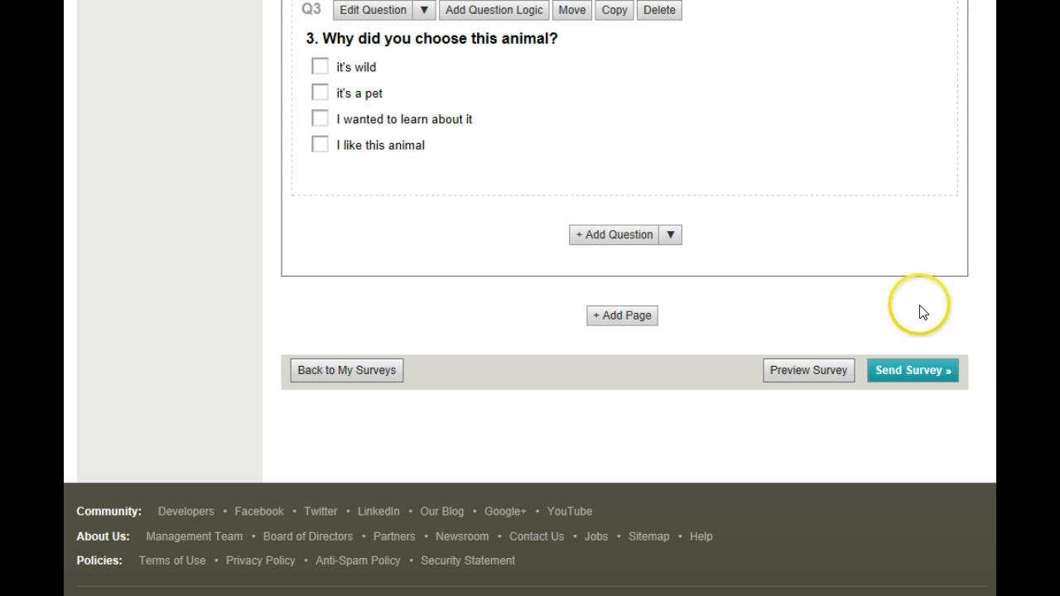
Step: Proceed to sending the Animals survey and examine its web link and the other ways to send it
{"action": "left_click", "coordinate": [927, 389]}
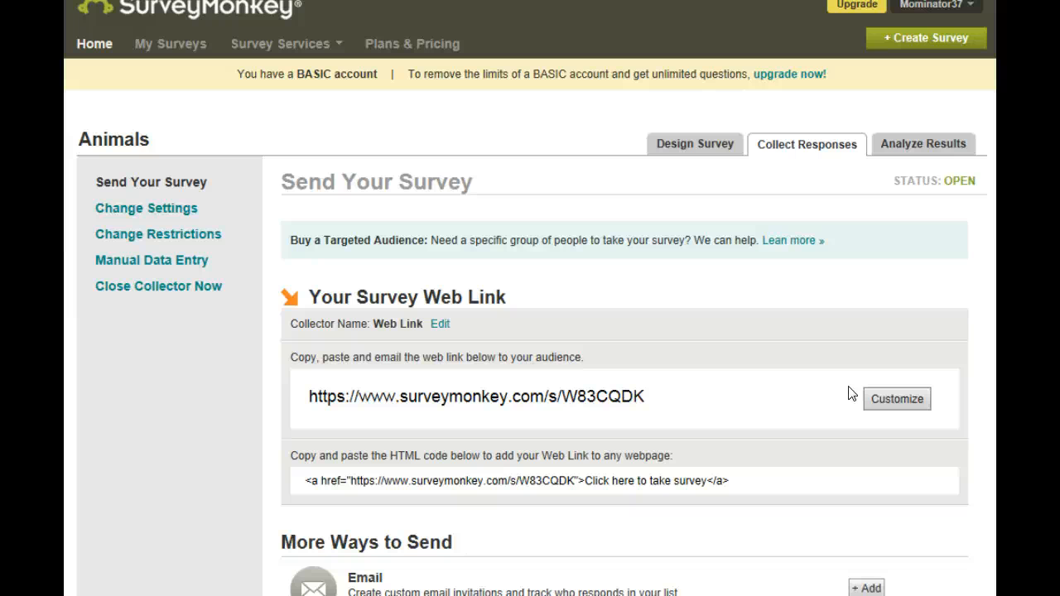
{"action": "left_click", "coordinate": [776, 438]}
{"action": "scroll", "coordinate": [736, 452], "scroll_direction": "down", "scroll_amount": 1}
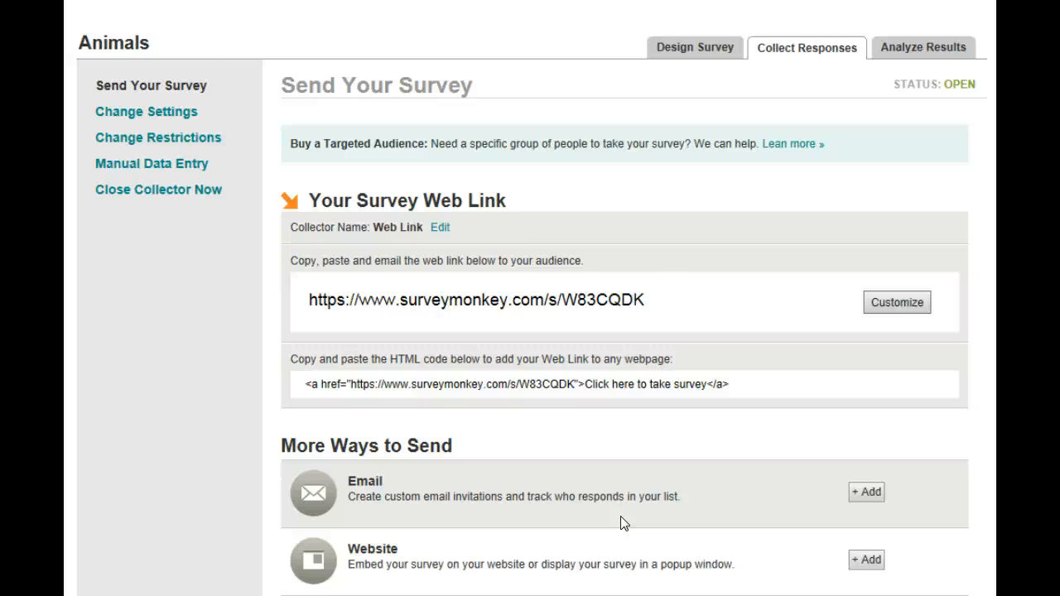
{"action": "scroll", "coordinate": [625, 523], "scroll_direction": "down", "scroll_amount": 2}
{"action": "scroll", "coordinate": [620, 516], "scroll_direction": "up", "scroll_amount": 2}
{"action": "scroll", "coordinate": [621, 523], "scroll_direction": "up", "scroll_amount": 2}
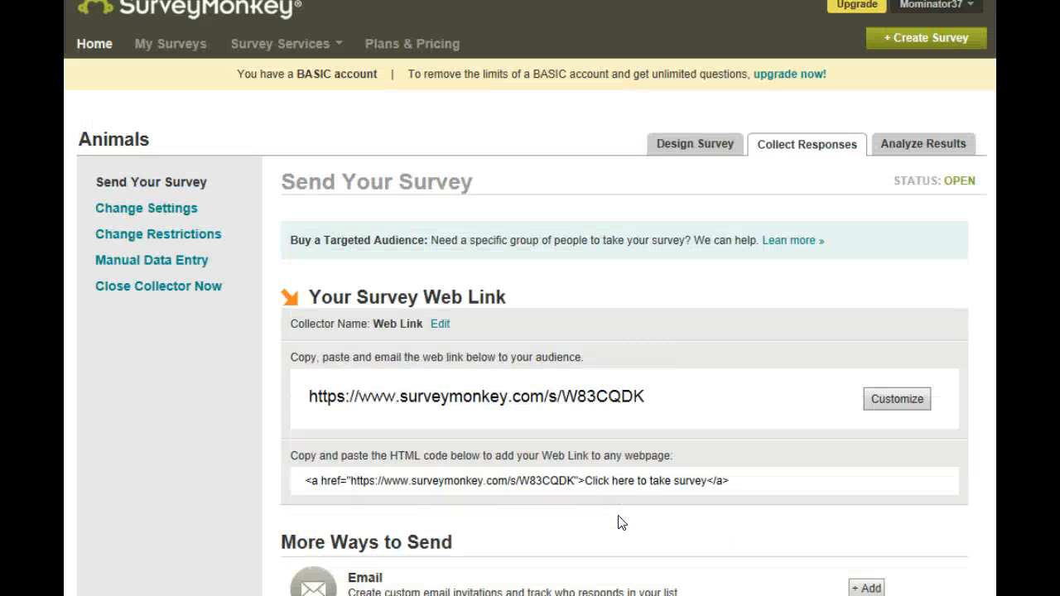
Step: Return to the home page and open the existing survey "I Love To Read 2013" to view its design
{"action": "left_click", "coordinate": [88, 48]}
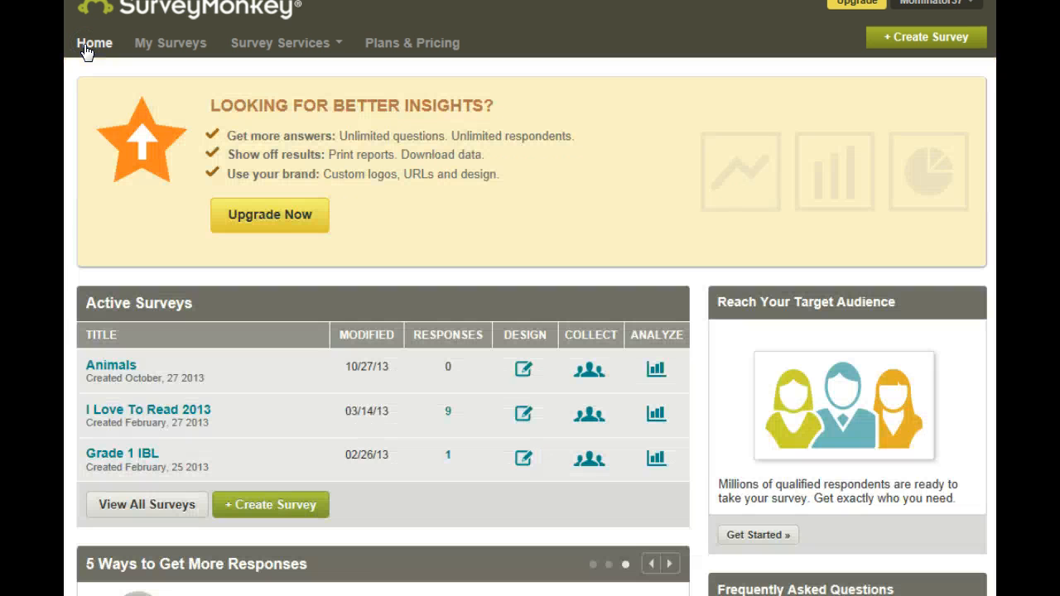
{"action": "left_click", "coordinate": [149, 414]}
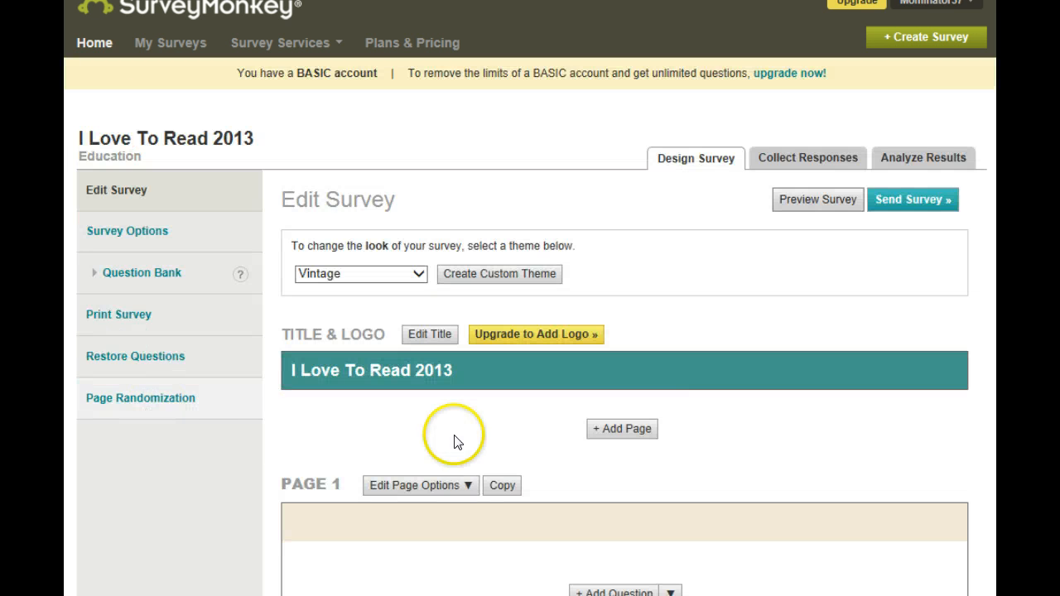
{"action": "scroll", "coordinate": [766, 472], "scroll_direction": "down", "scroll_amount": 2}
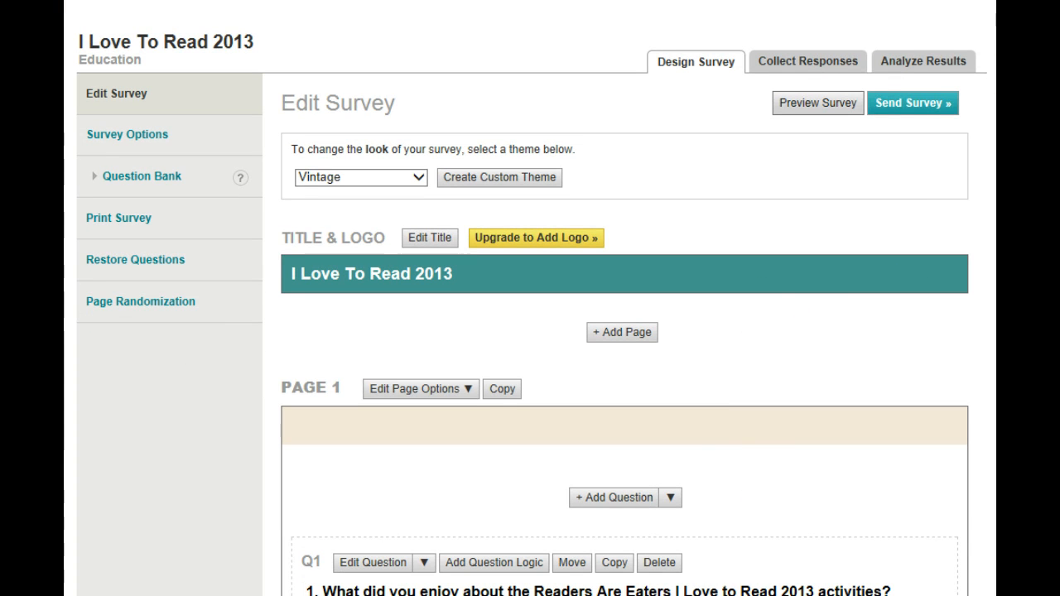
Step: Open the results analysis of the "I Love To Read 2013" survey and examine the Q1 bar chart on enjoyed activities
{"action": "left_click", "coordinate": [908, 61]}
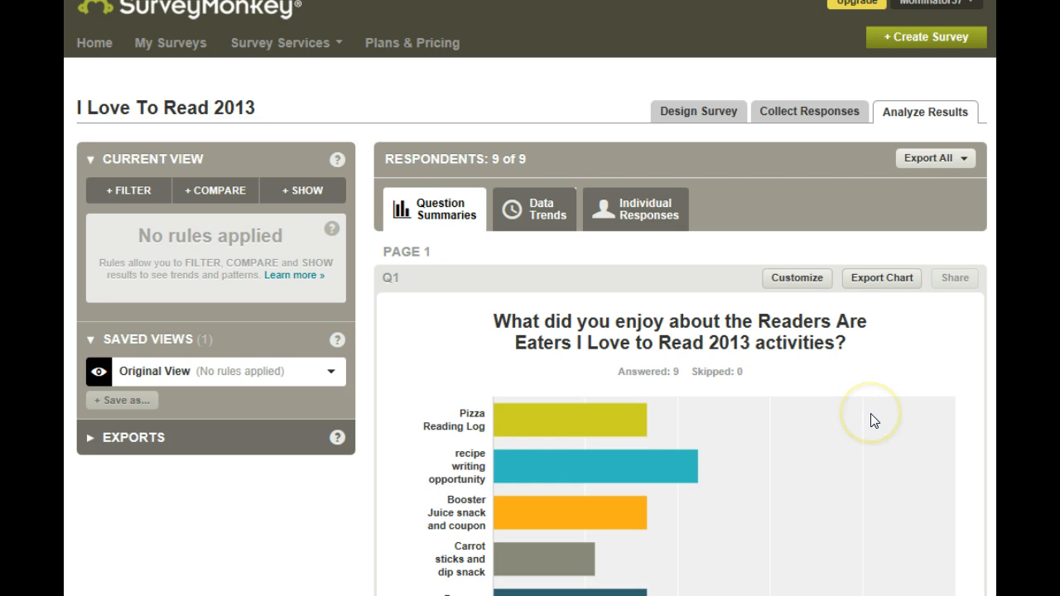
{"action": "scroll", "coordinate": [840, 406], "scroll_direction": "down", "scroll_amount": 3}
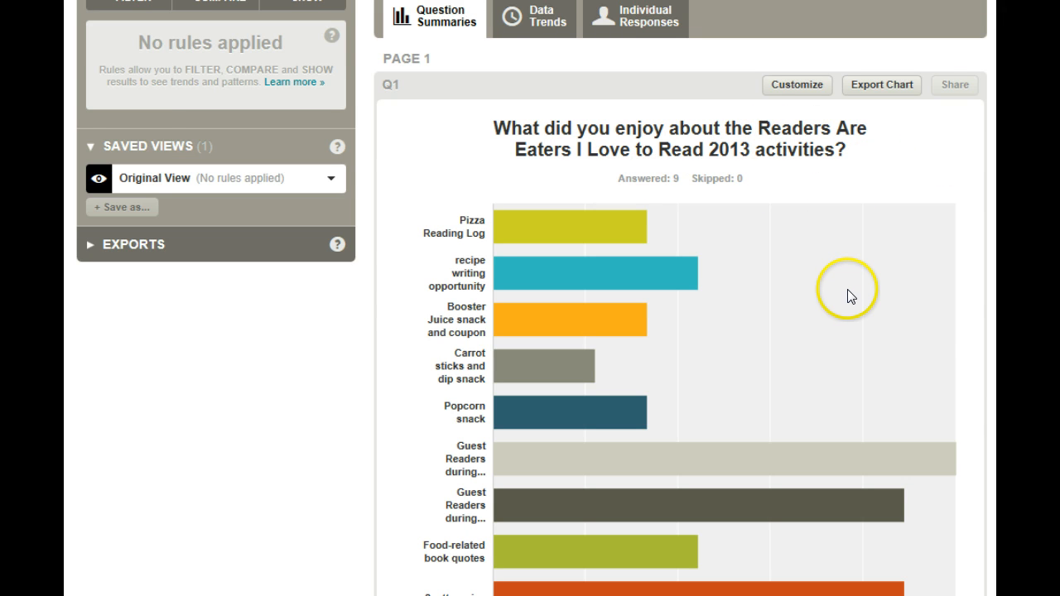
{"action": "scroll", "coordinate": [847, 296], "scroll_direction": "down", "scroll_amount": 1}
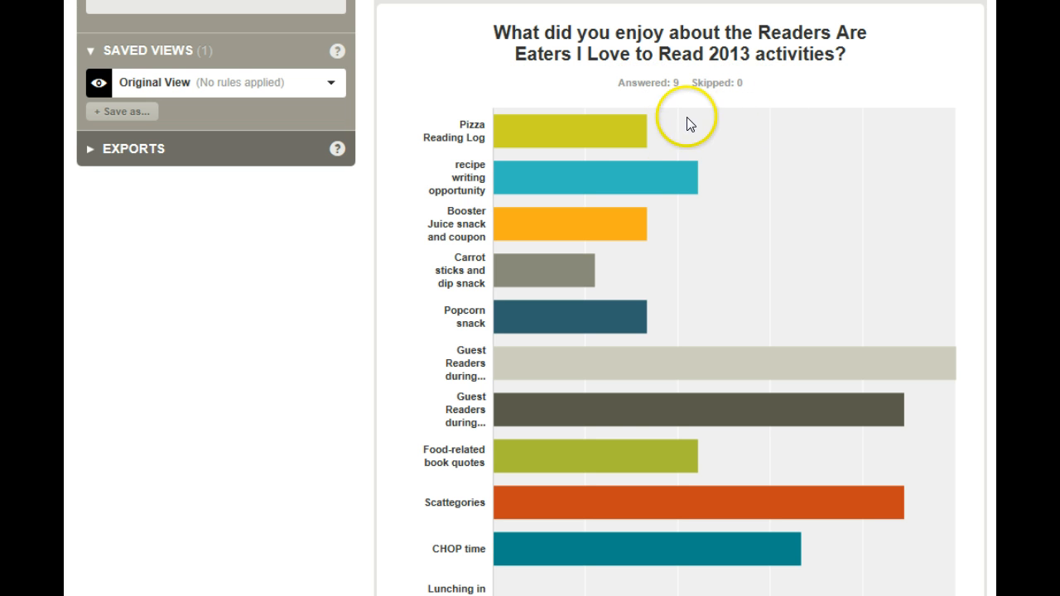
{"action": "mouse_move", "coordinate": [594, 570]}
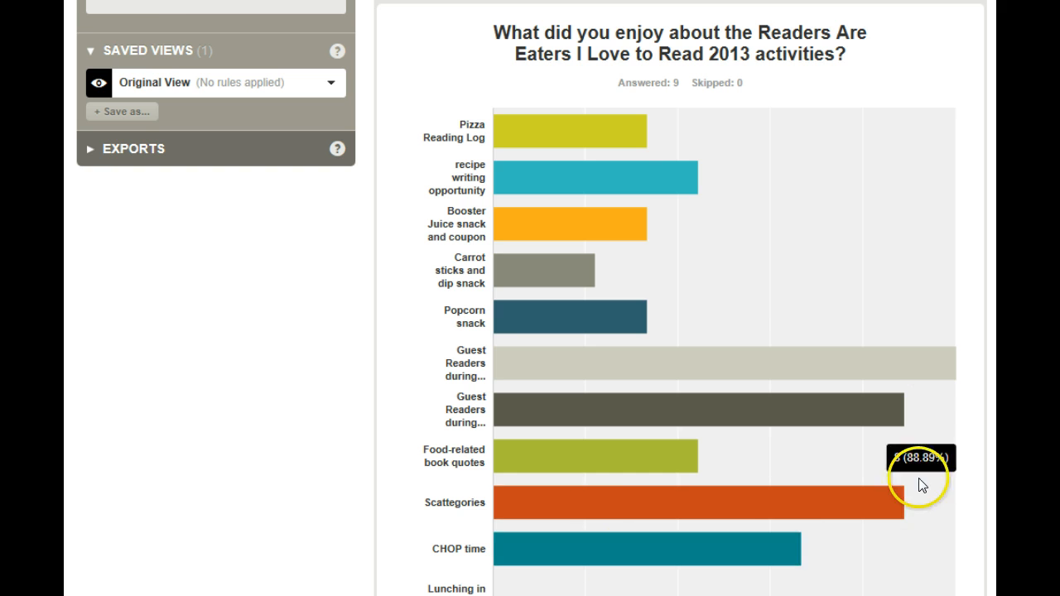
{"action": "mouse_move", "coordinate": [934, 268]}
{"action": "scroll", "coordinate": [934, 268], "scroll_direction": "down", "scroll_amount": 2}
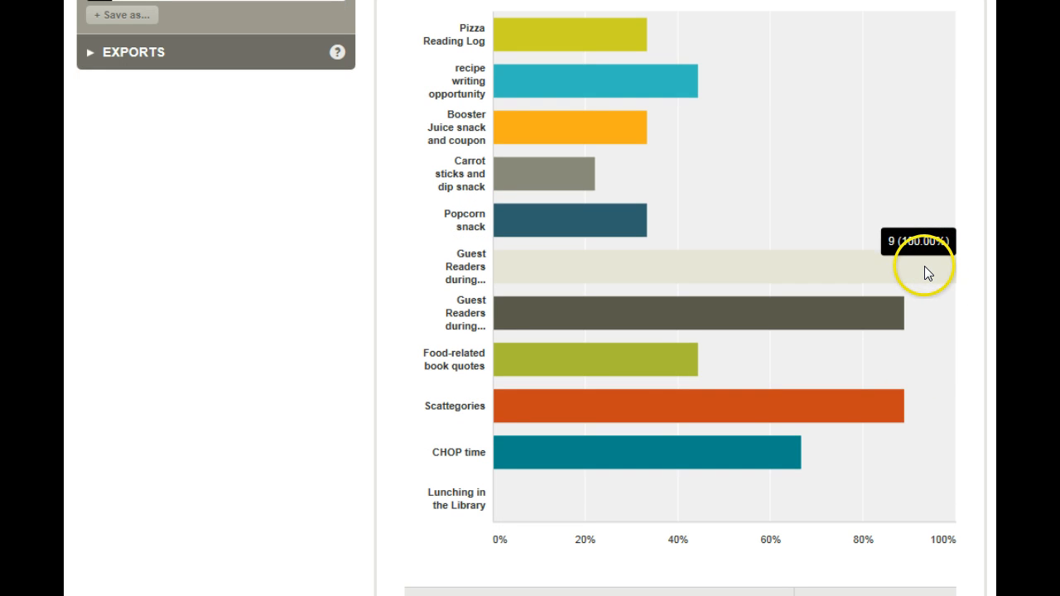
{"action": "mouse_move", "coordinate": [681, 357]}
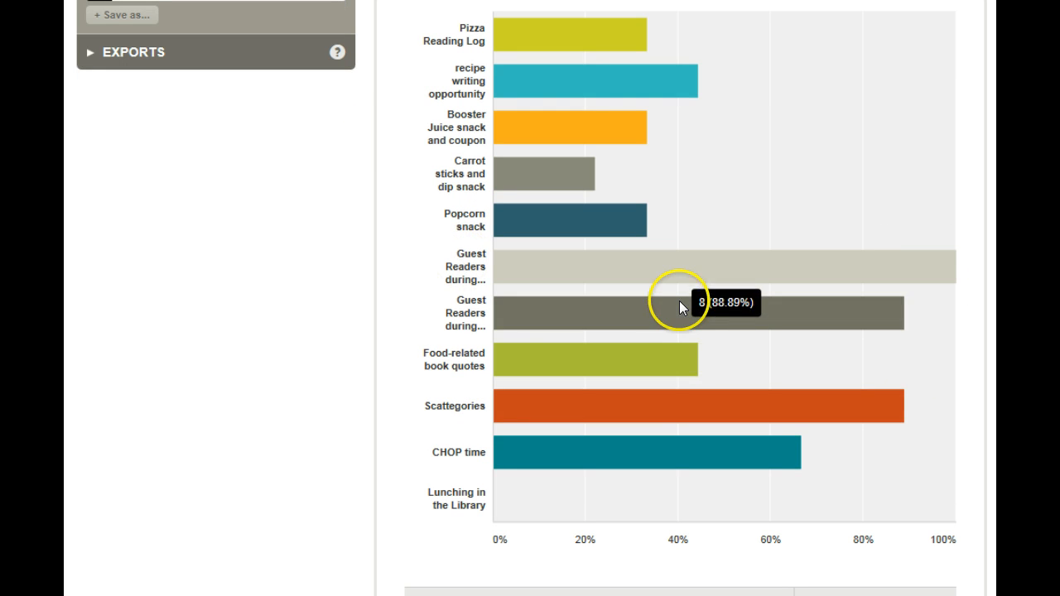
{"action": "mouse_move", "coordinate": [671, 271]}
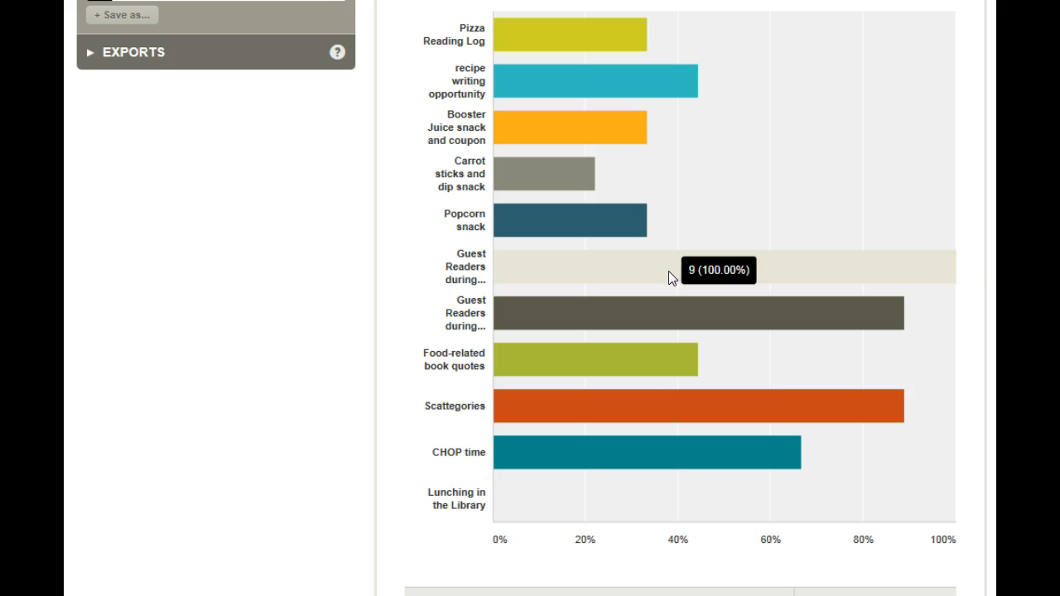
Step: Review the Q1 table of answer choices with their response percentages and counts
{"action": "scroll", "coordinate": [687, 400], "scroll_direction": "down", "scroll_amount": 3}
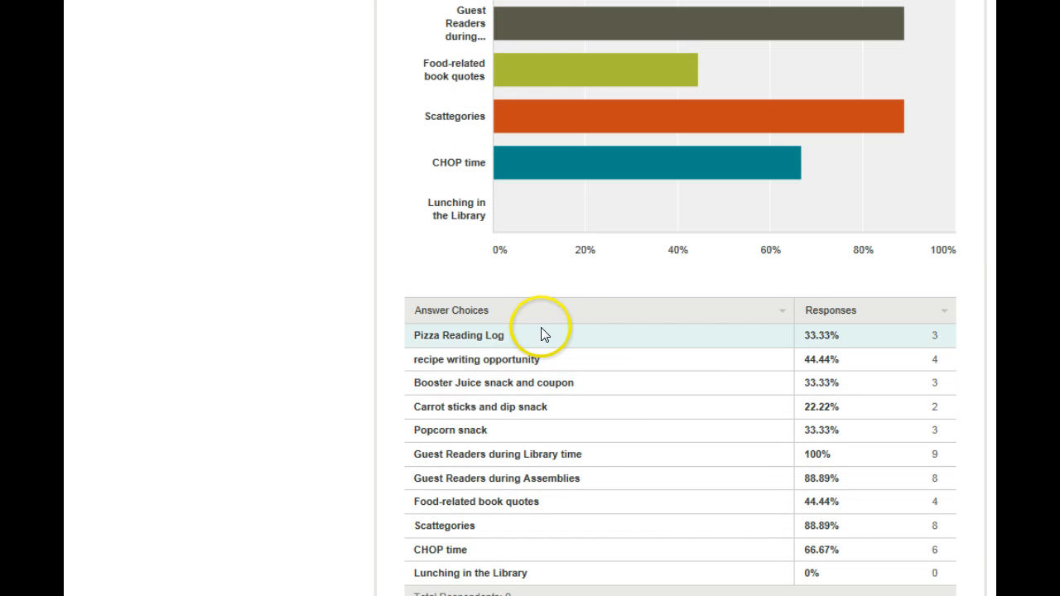
{"action": "scroll", "coordinate": [546, 322], "scroll_direction": "down", "scroll_amount": 1}
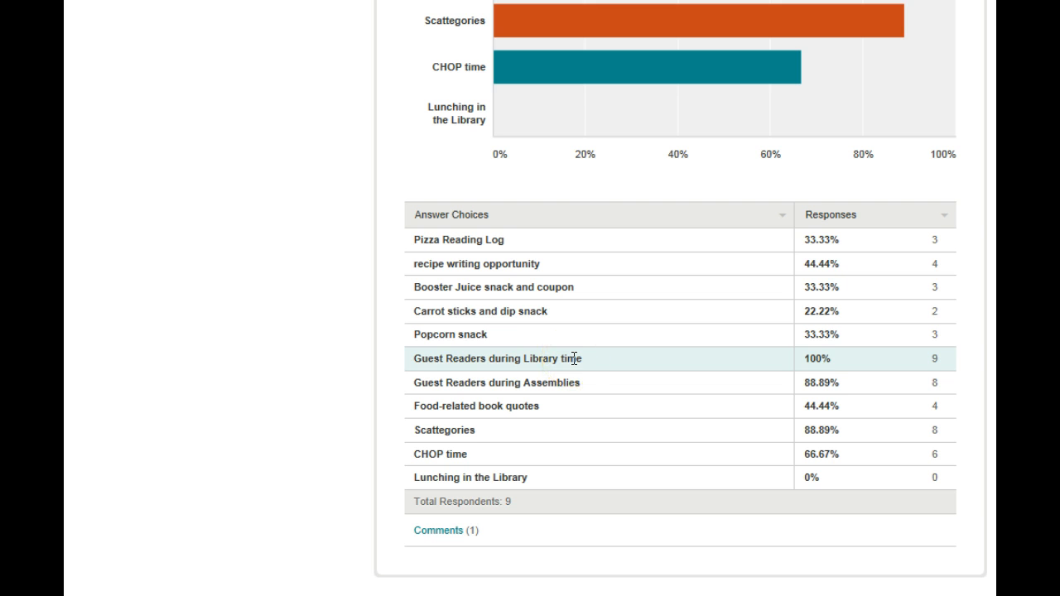
{"action": "scroll", "coordinate": [575, 358], "scroll_direction": "down", "scroll_amount": 1}
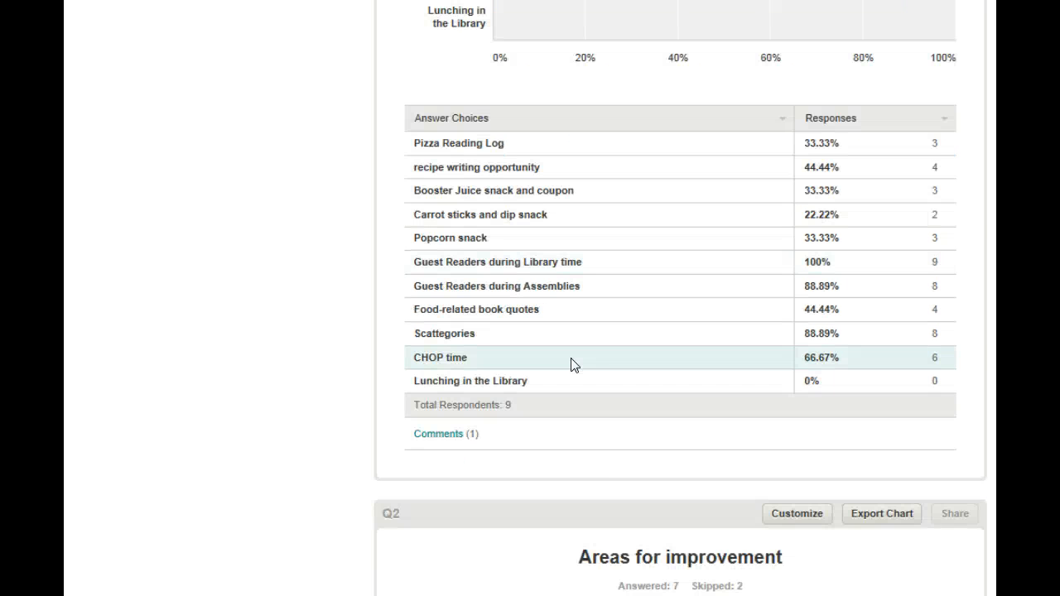
Step: Examine the chart and response table for Q2, "Areas for improvement"
{"action": "scroll", "coordinate": [572, 362], "scroll_direction": "down", "scroll_amount": 1}
{"action": "scroll", "coordinate": [572, 365], "scroll_direction": "down", "scroll_amount": 3}
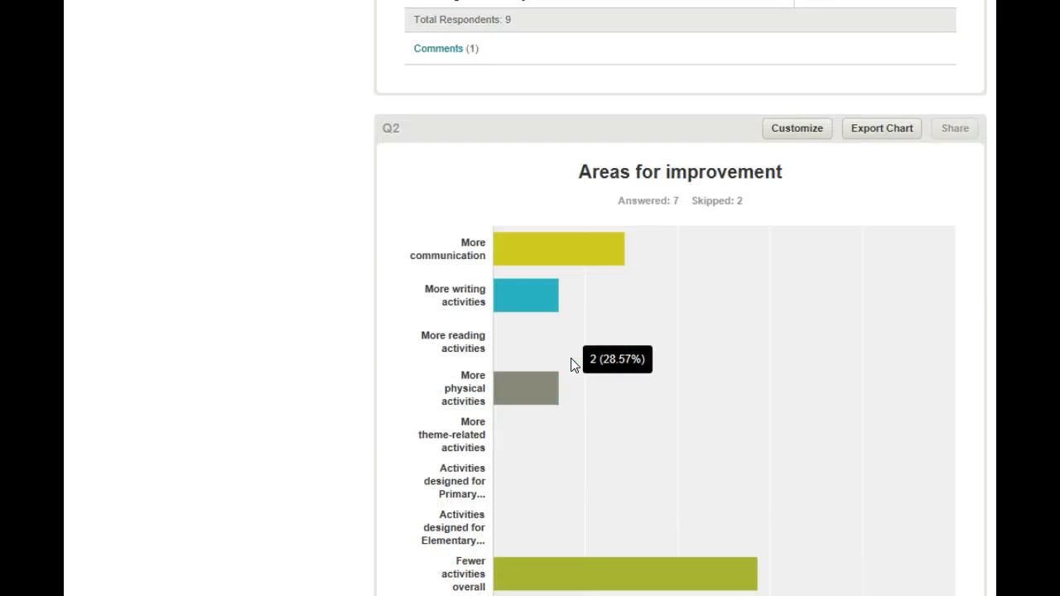
{"action": "left_click", "coordinate": [612, 378]}
{"action": "scroll", "coordinate": [613, 380], "scroll_direction": "down", "scroll_amount": 1}
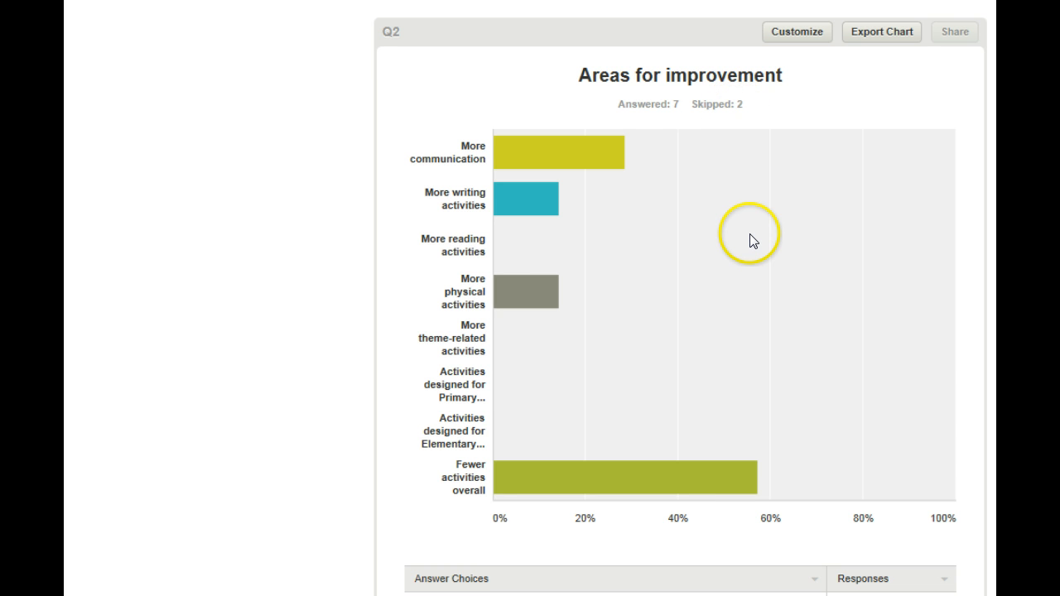
{"action": "scroll", "coordinate": [751, 239], "scroll_direction": "down", "scroll_amount": 1}
{"action": "scroll", "coordinate": [753, 241], "scroll_direction": "down", "scroll_amount": 1}
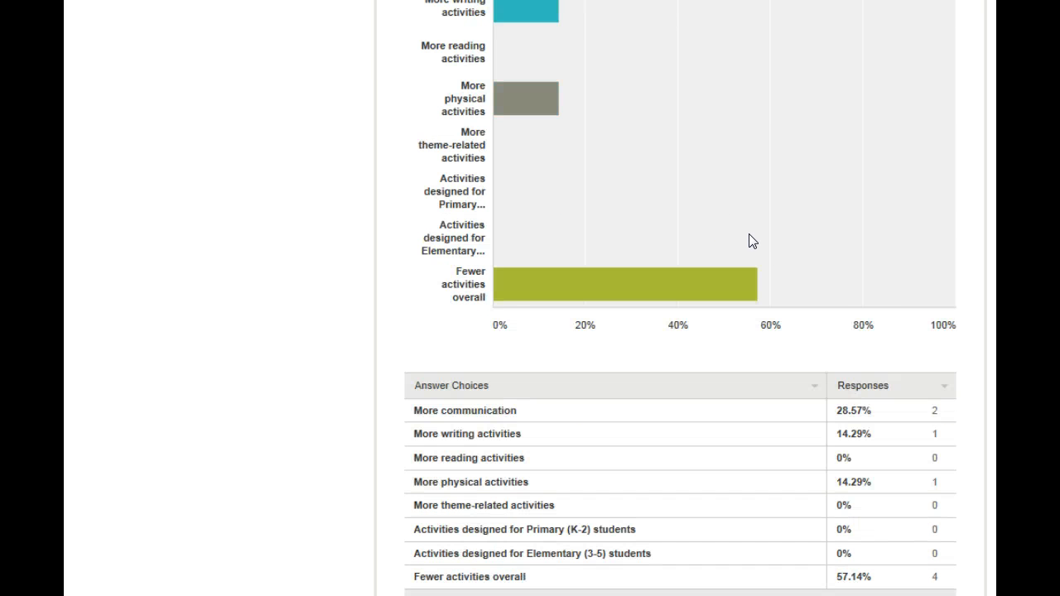
Step: Read through the written responses to Q3, "Suggestions for a theme for next year?"
{"action": "scroll", "coordinate": [750, 235], "scroll_direction": "down", "scroll_amount": 4}
{"action": "scroll", "coordinate": [743, 243], "scroll_direction": "down", "scroll_amount": 2}
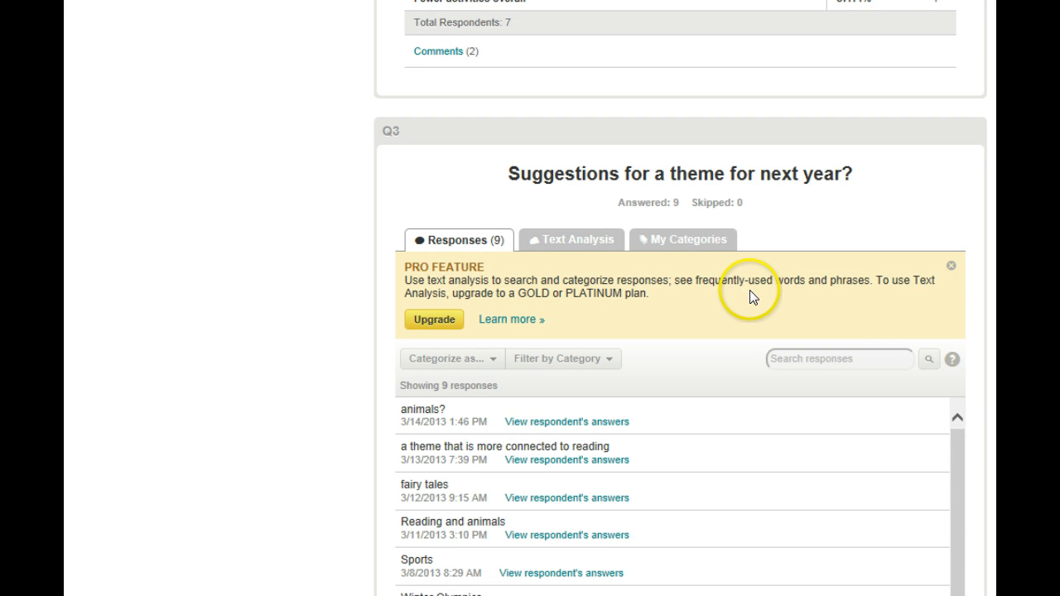
{"action": "scroll", "coordinate": [749, 296], "scroll_direction": "down", "scroll_amount": 2}
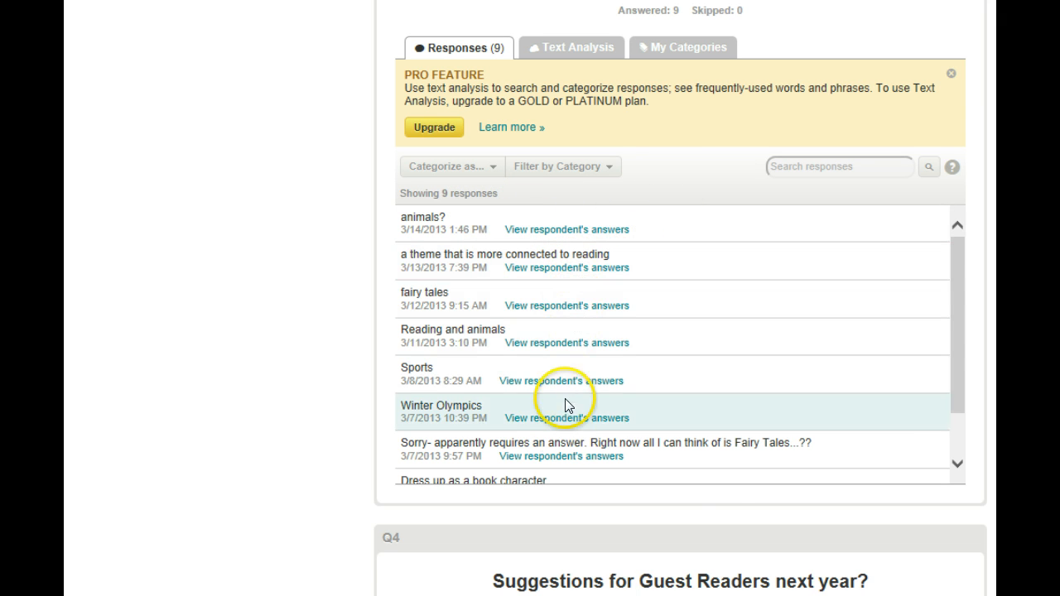
{"action": "scroll", "coordinate": [719, 472], "scroll_direction": "down", "scroll_amount": 1}
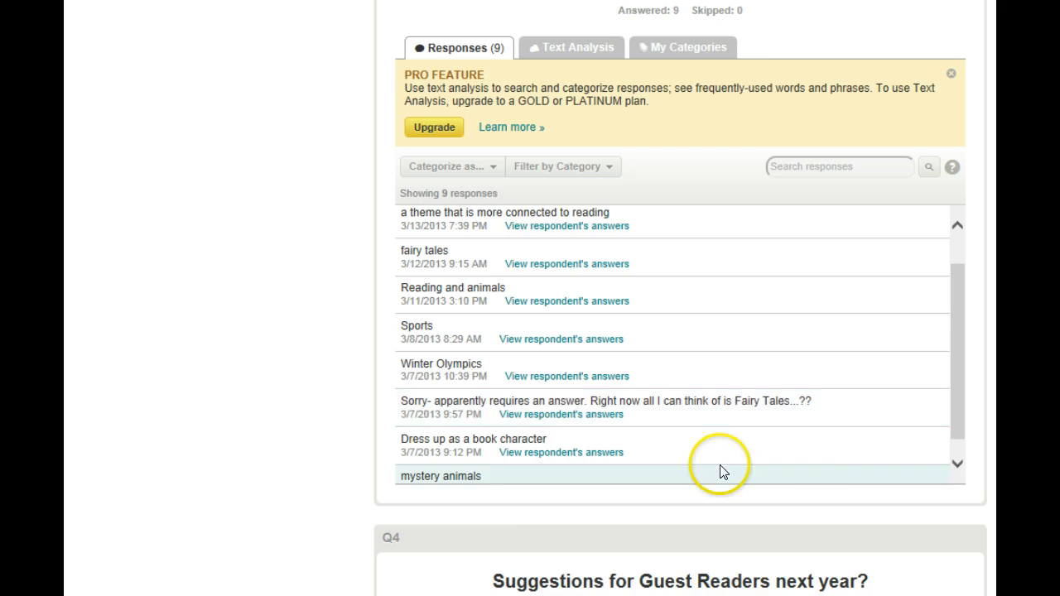
{"action": "scroll", "coordinate": [720, 469], "scroll_direction": "down", "scroll_amount": 2}
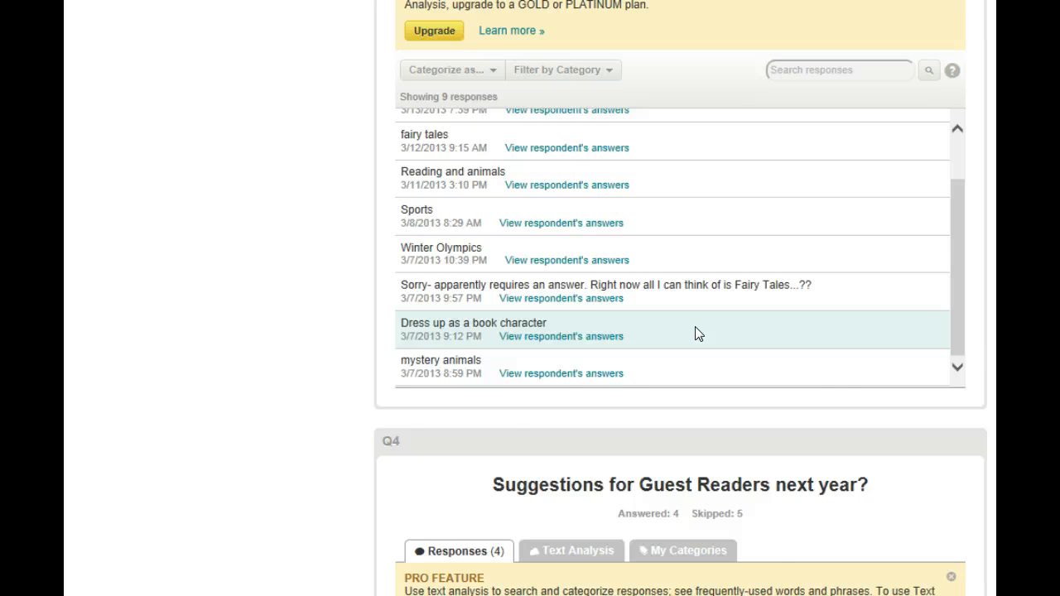
Step: Read the written responses to Q4, "Suggestions for Guest Readers next year?"
{"action": "scroll", "coordinate": [696, 328], "scroll_direction": "down", "scroll_amount": 2}
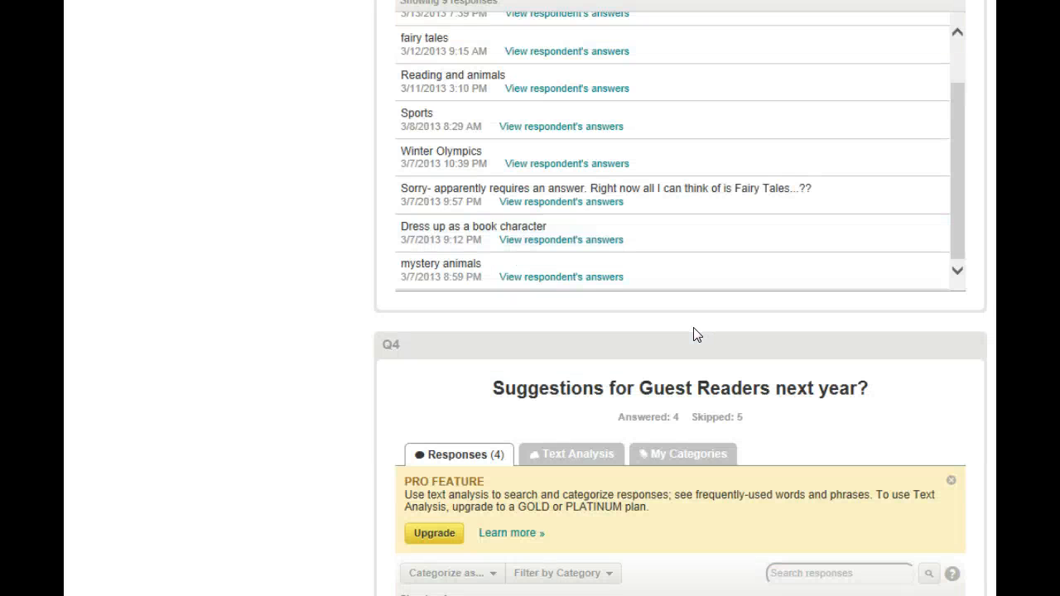
{"action": "scroll", "coordinate": [675, 211], "scroll_direction": "down", "scroll_amount": 1}
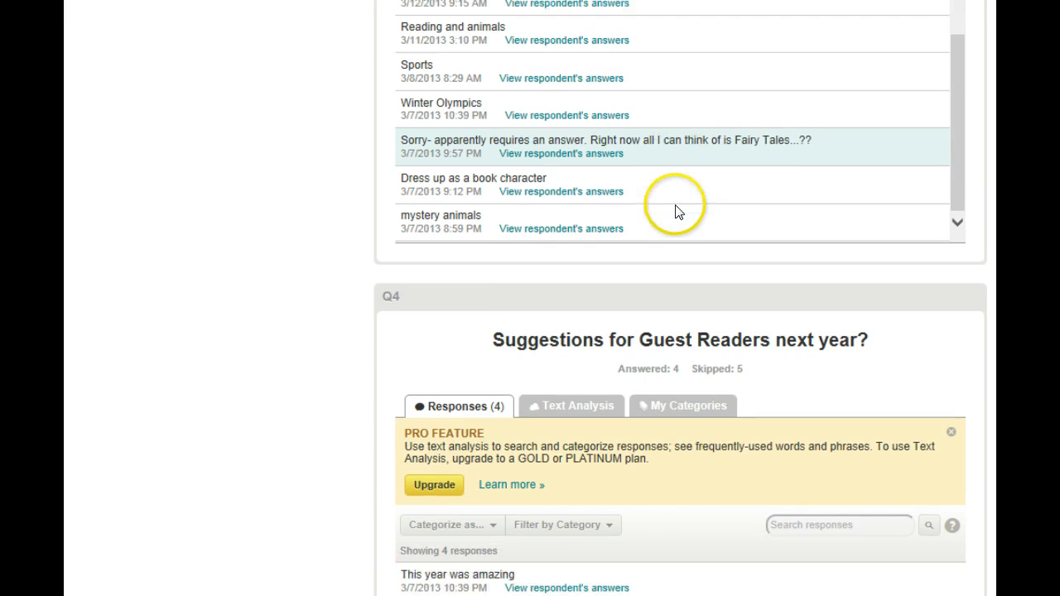
{"action": "scroll", "coordinate": [675, 212], "scroll_direction": "down", "scroll_amount": 9}
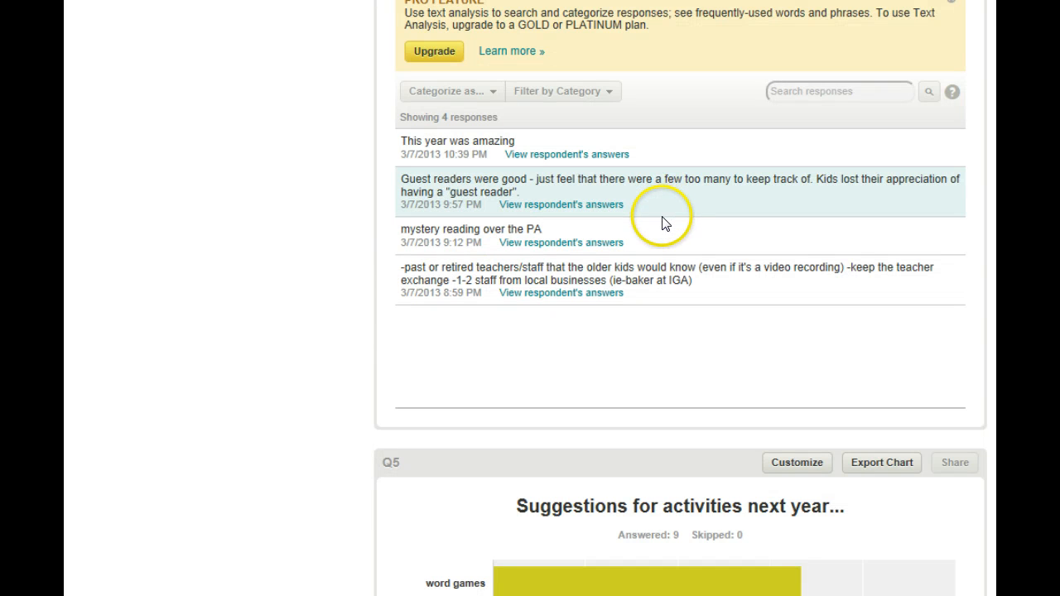
{"action": "scroll", "coordinate": [662, 223], "scroll_direction": "up", "scroll_amount": 6}
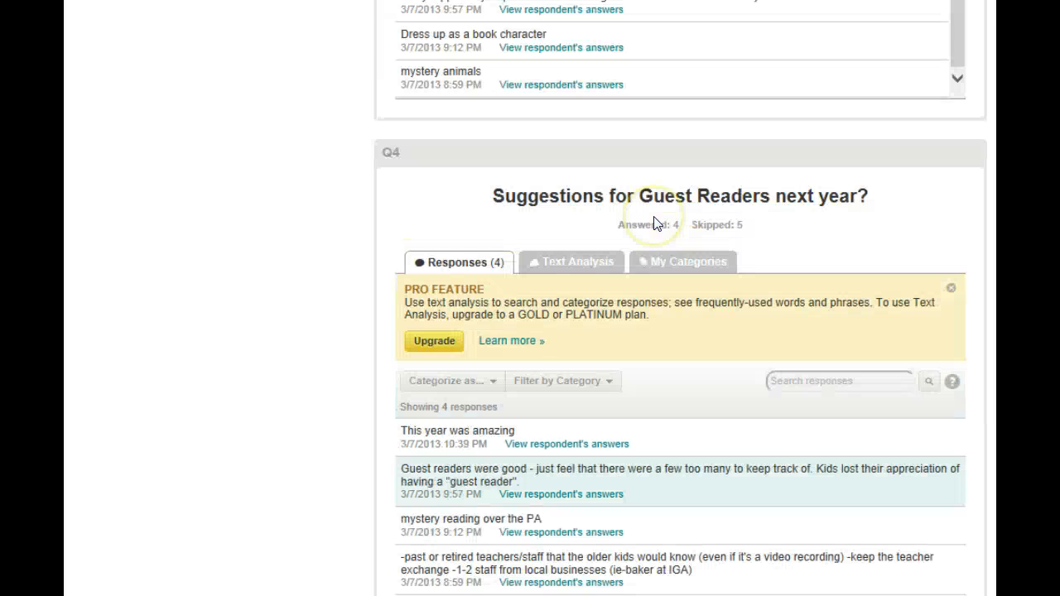